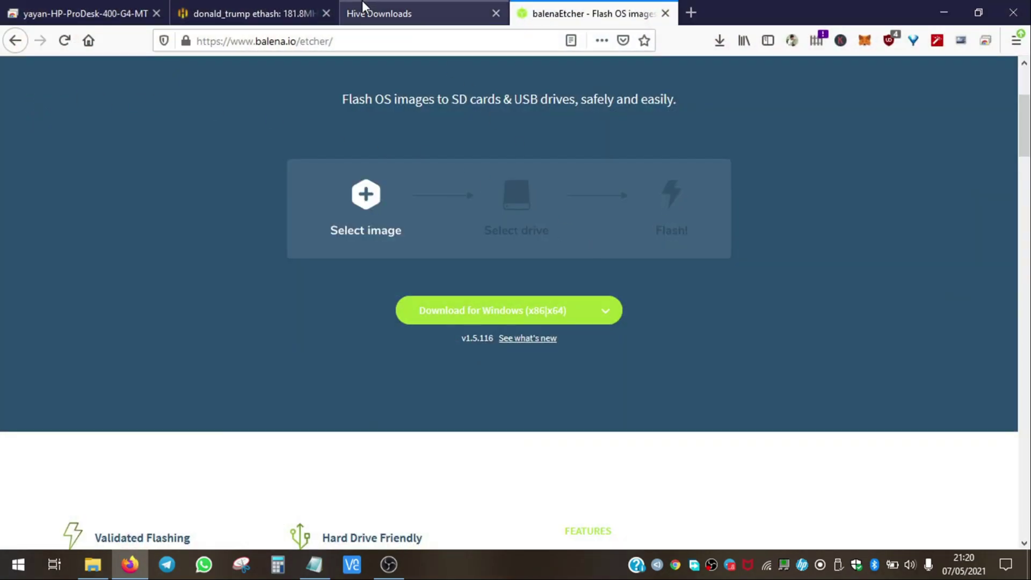
Step: Cancel the repeat HiveOS stable download and confirm the 1.08 GB image is in Documents
left_click(362, 2)
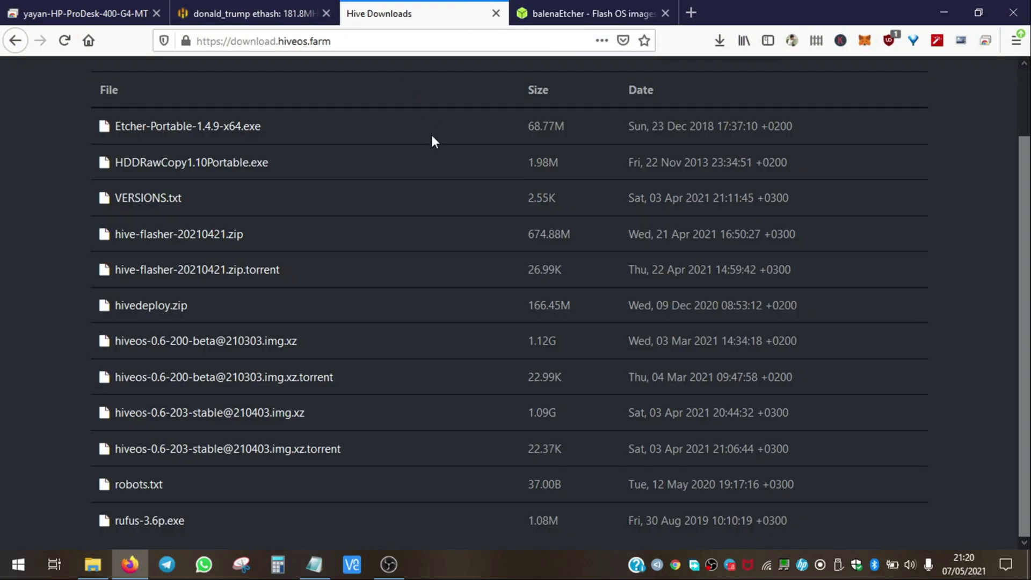
scroll(438, 150, "up", 3)
scroll(317, 227, "down", 1)
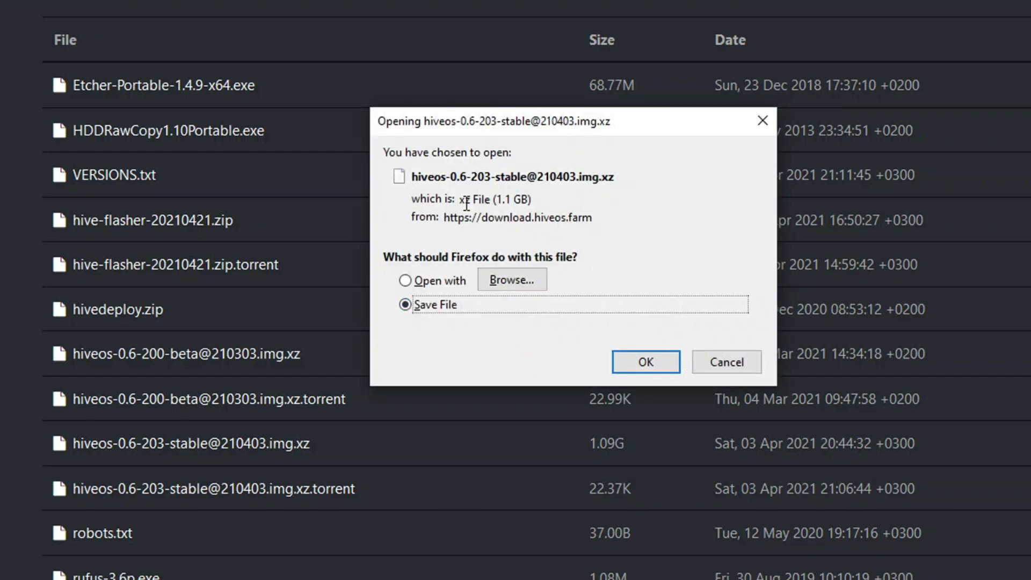
left_click(726, 362)
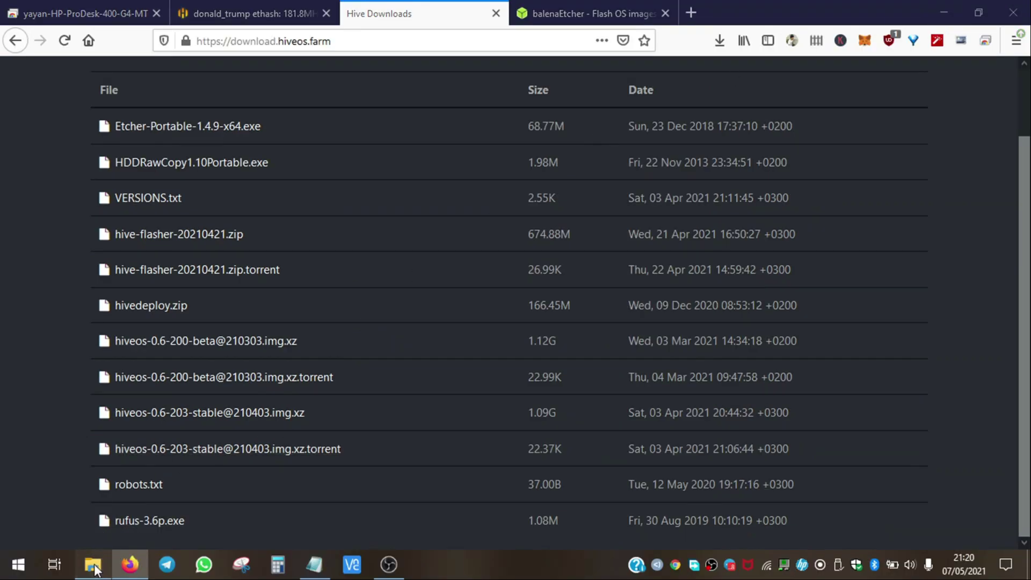
left_click(94, 565)
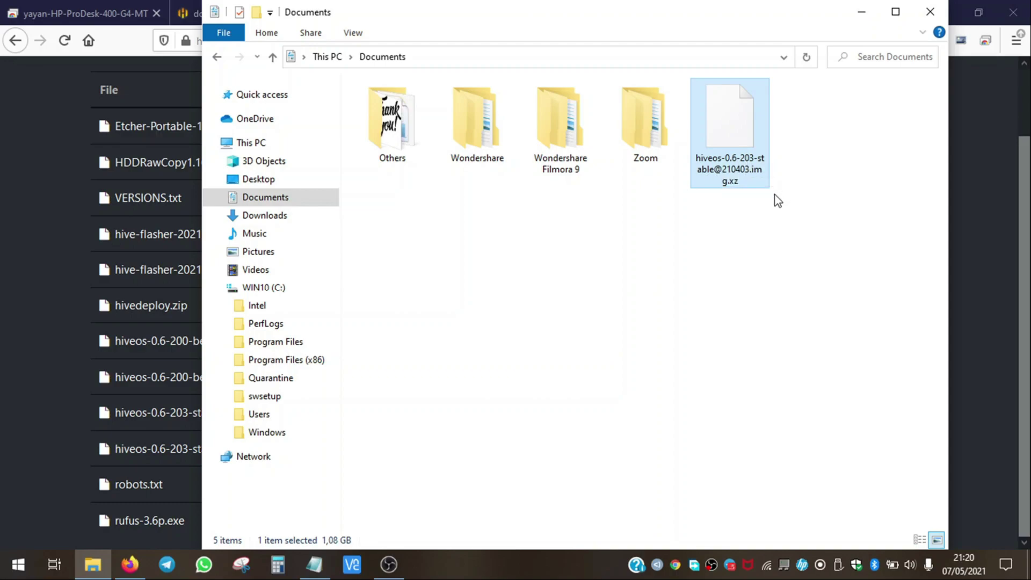
left_click(863, 13)
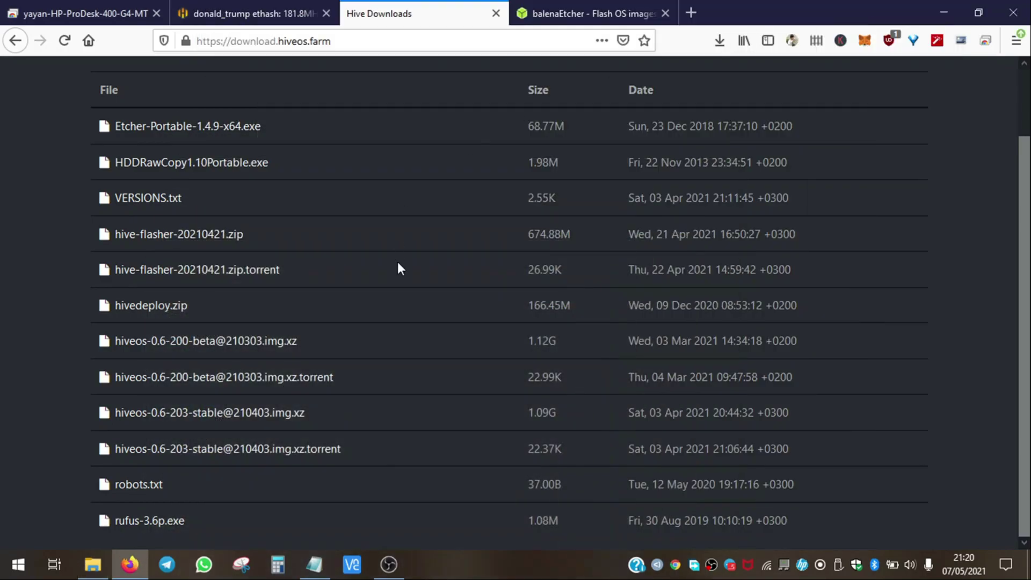
Step: Minimize Firefox and launch balenaEtcher from the desktop
left_click(934, 12)
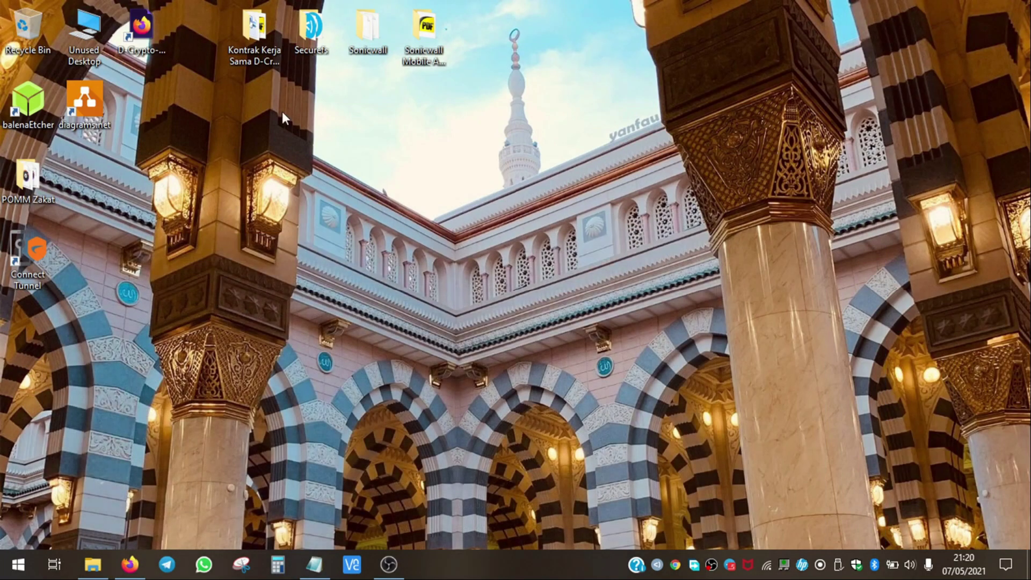
double_click(39, 114)
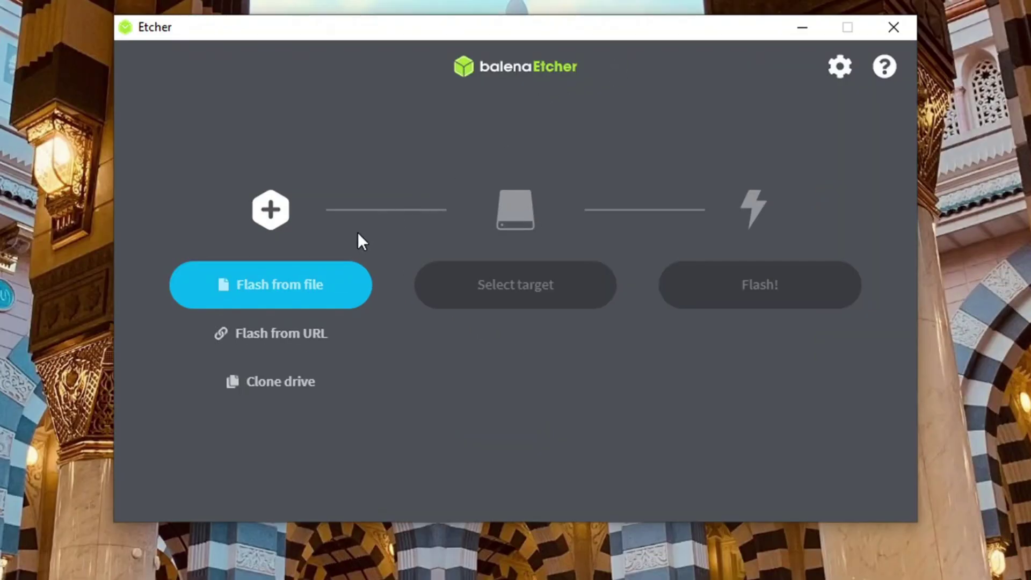
left_click(274, 295)
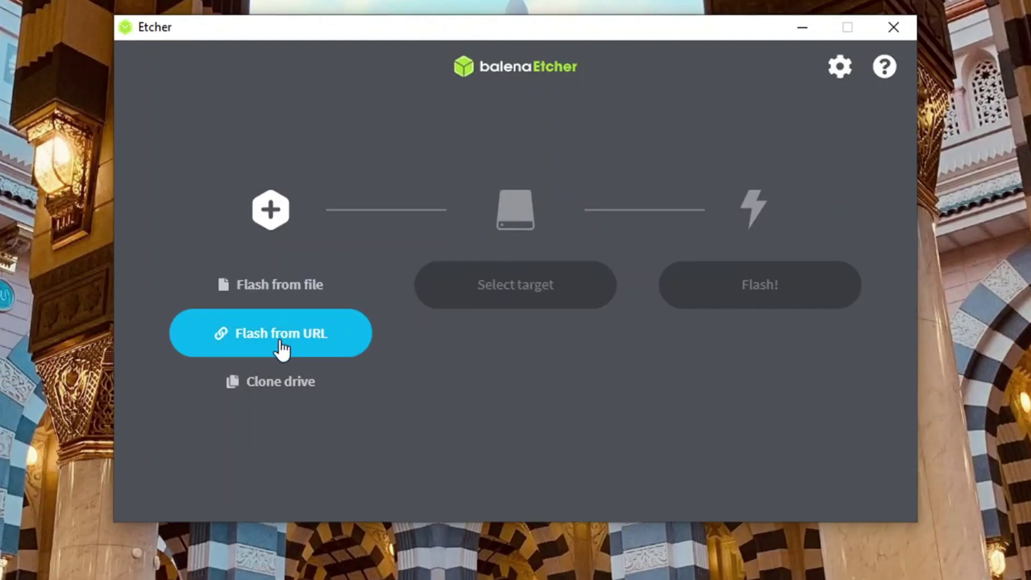
left_click(280, 343)
left_click(280, 190)
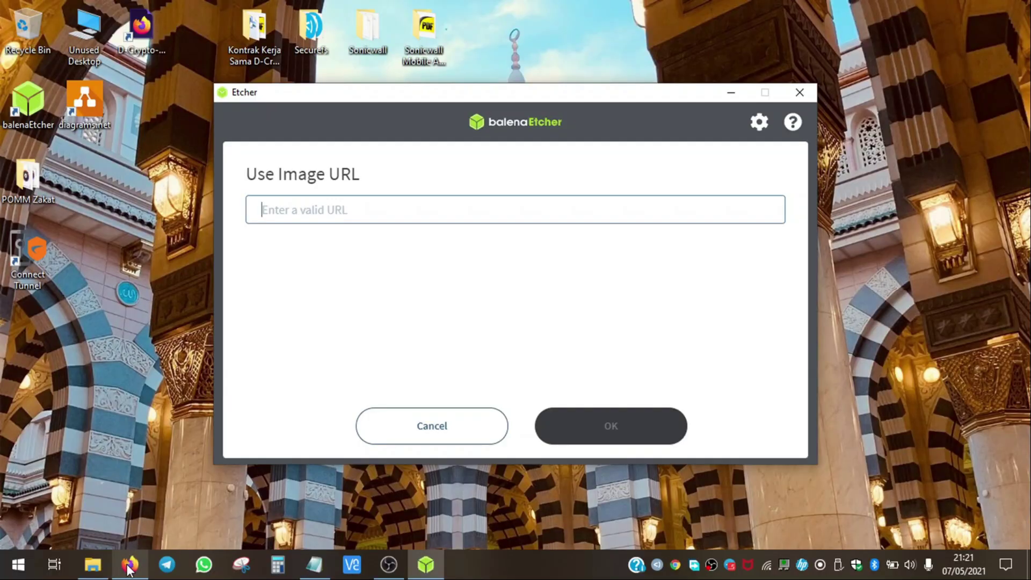
left_click(129, 565)
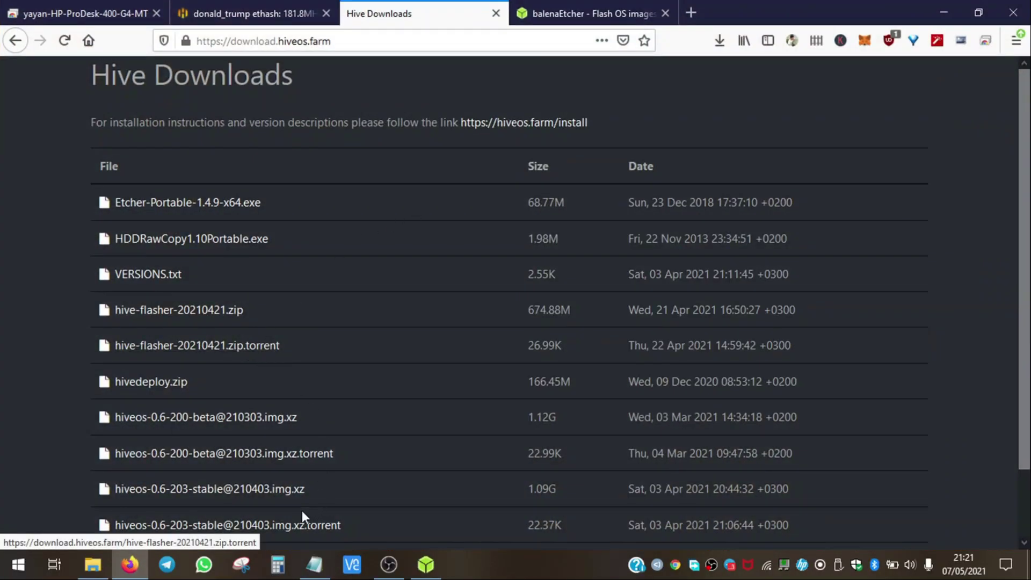
right_click(263, 493)
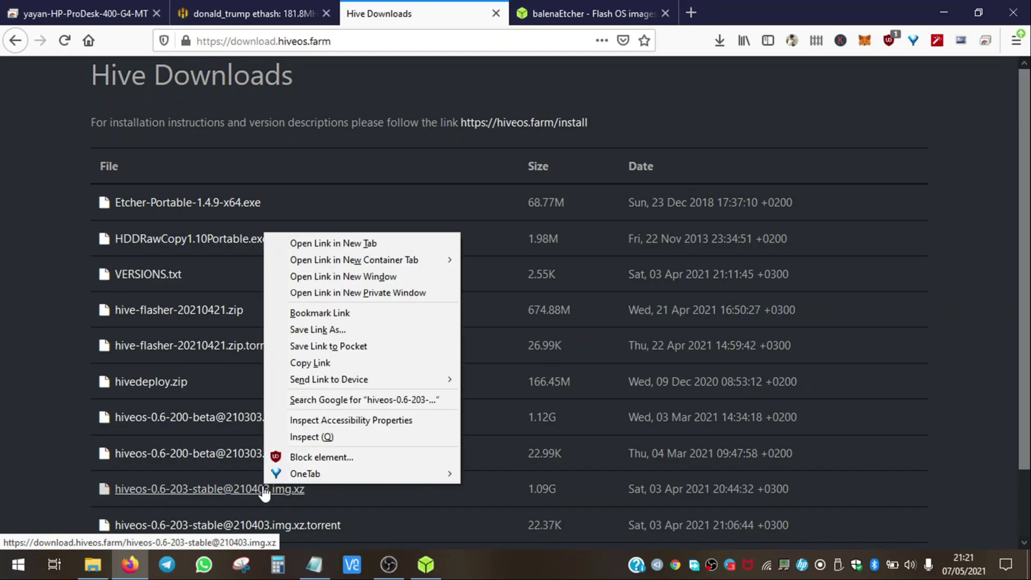
left_click(347, 368)
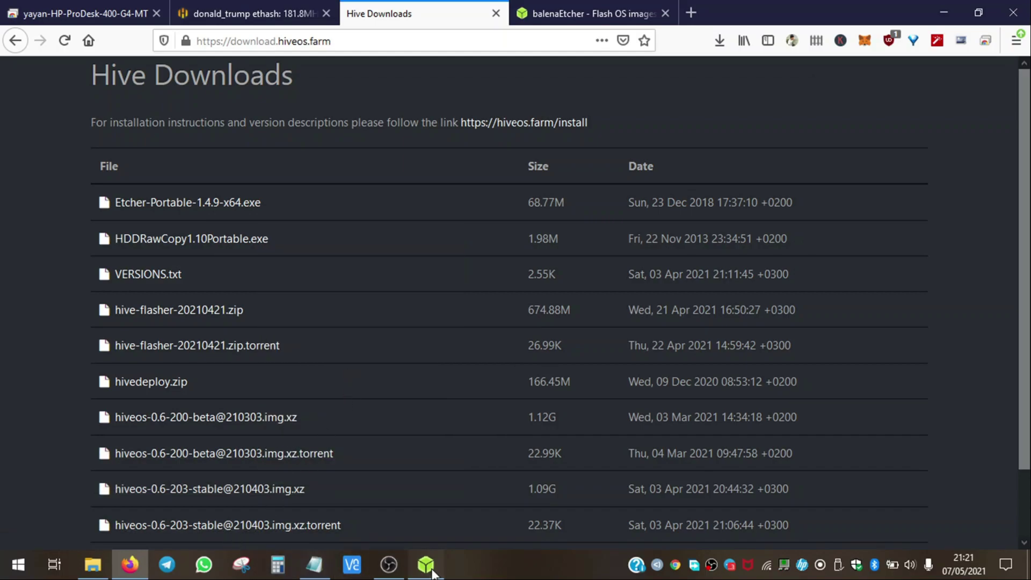
left_click(432, 573)
key("ctrl+v")
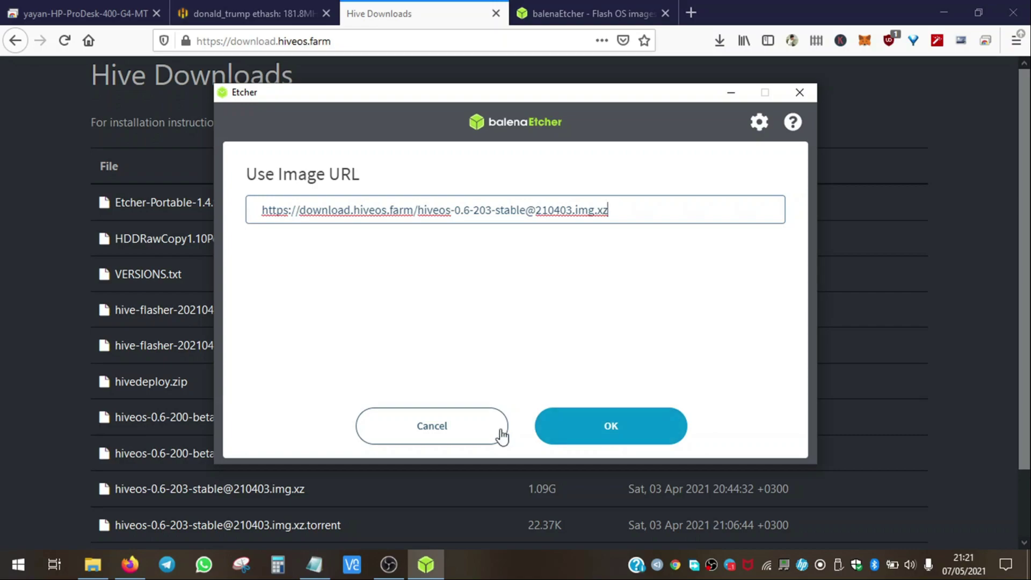
left_click(455, 432)
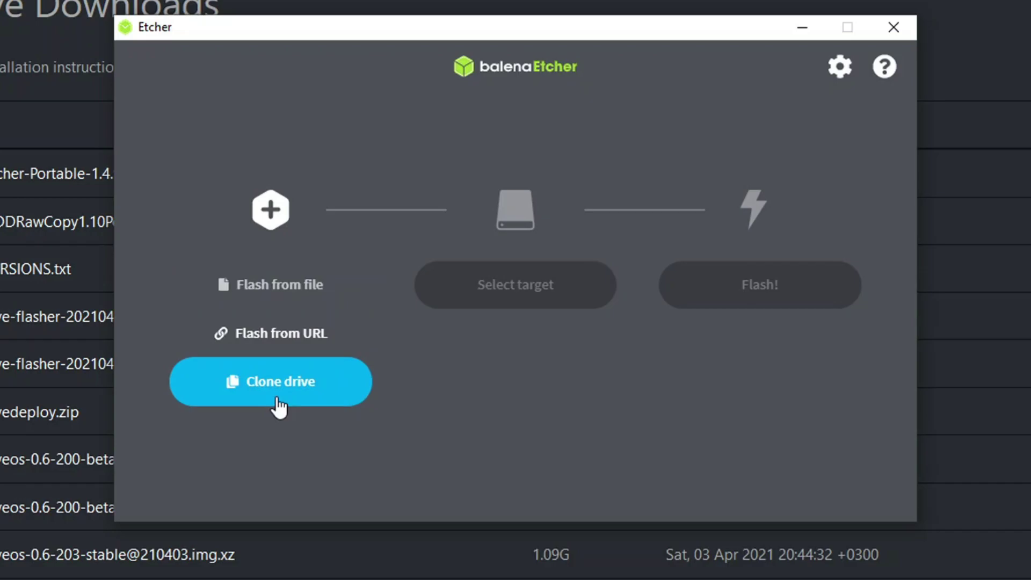
left_click(298, 301)
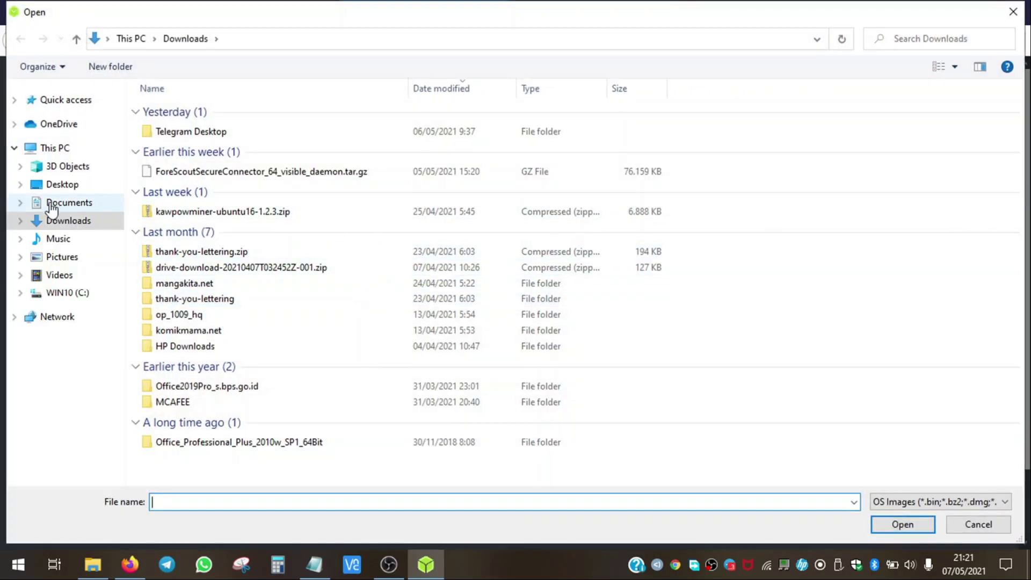
left_click(52, 206)
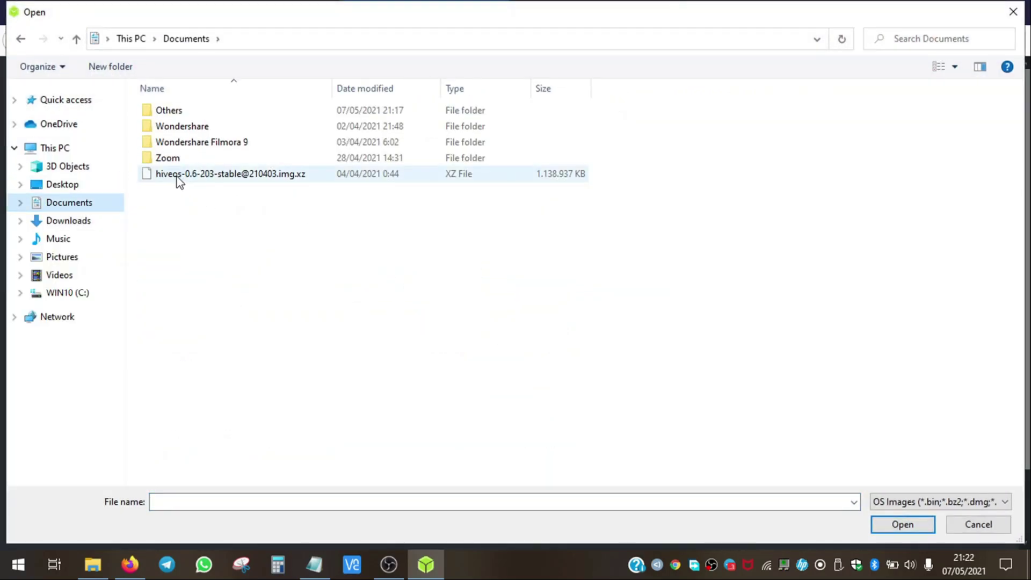
double_click(303, 175)
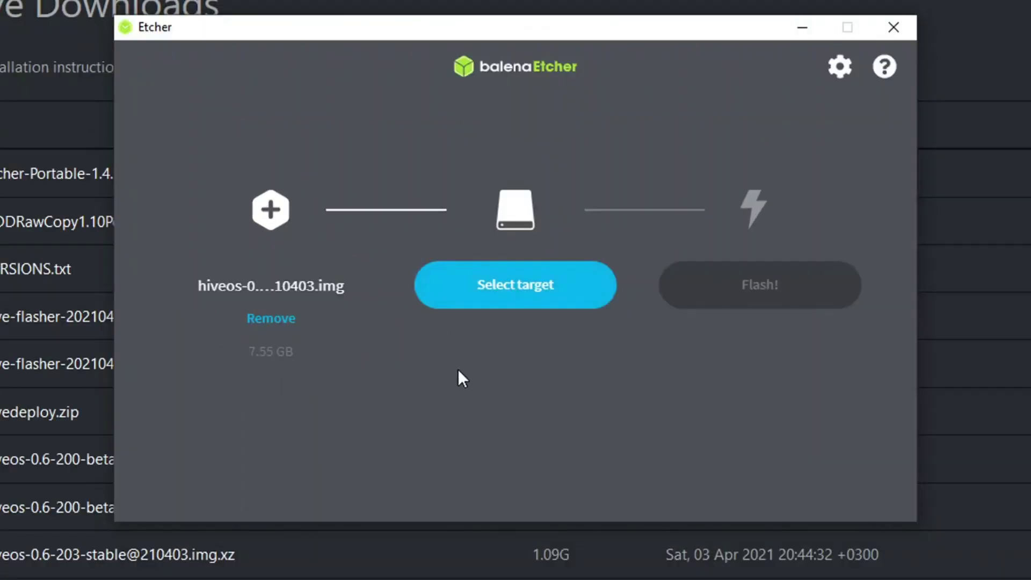
Step: Reveal hidden drives and select the 128 GB External USB3.0 SCSI Disk Device as target
left_click(522, 295)
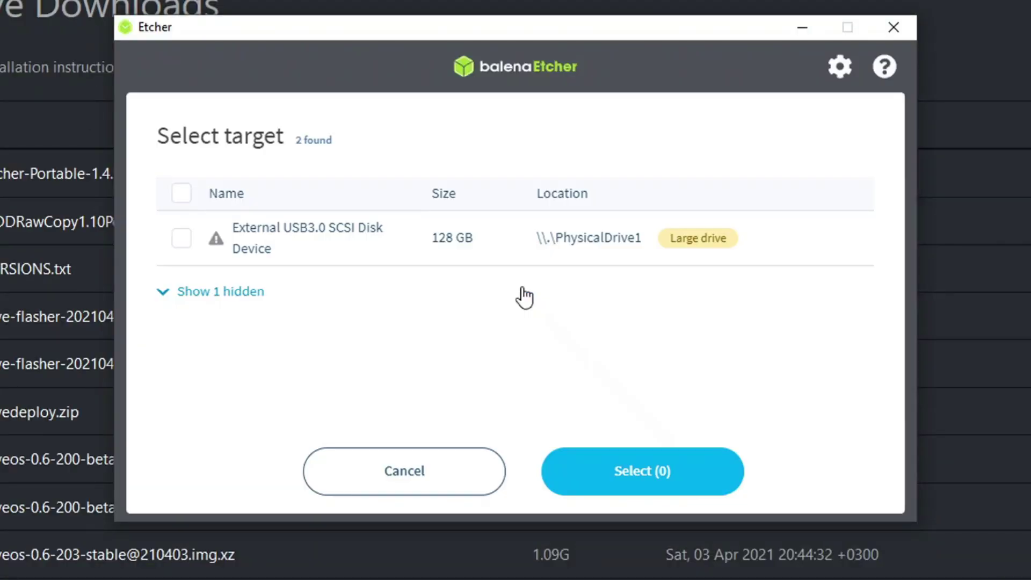
left_click(161, 293)
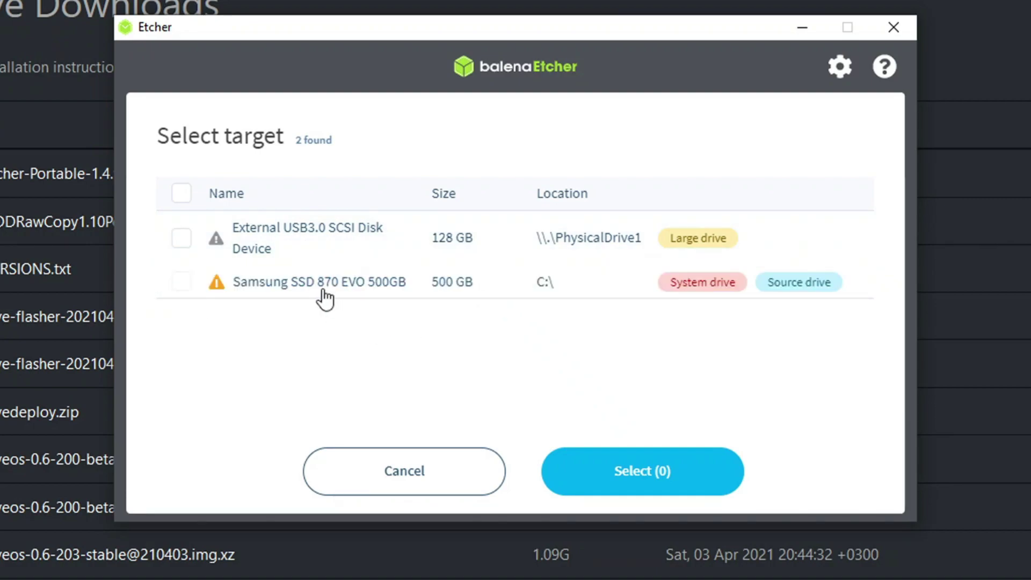
left_click(284, 251)
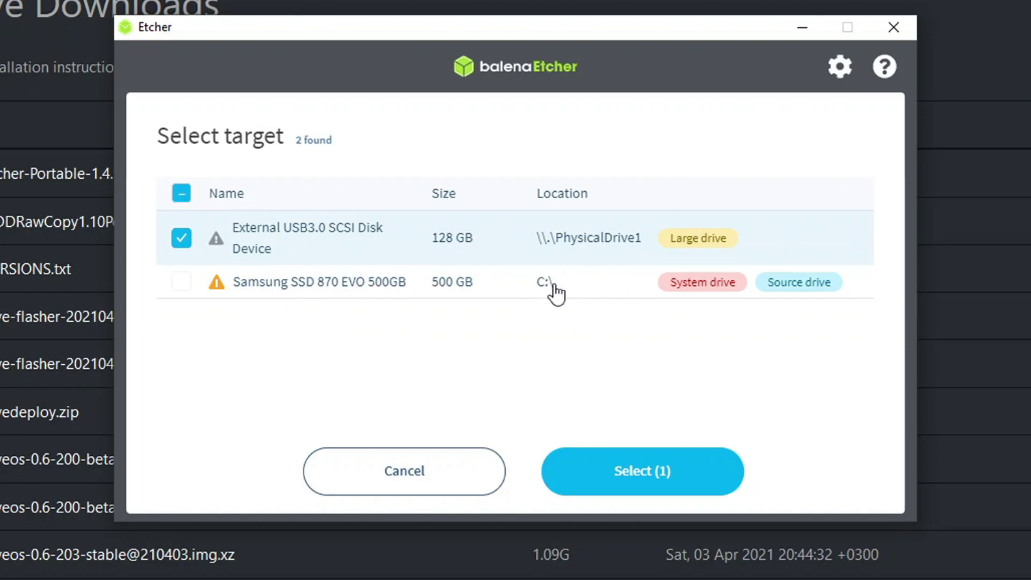
mouse_move(808, 293)
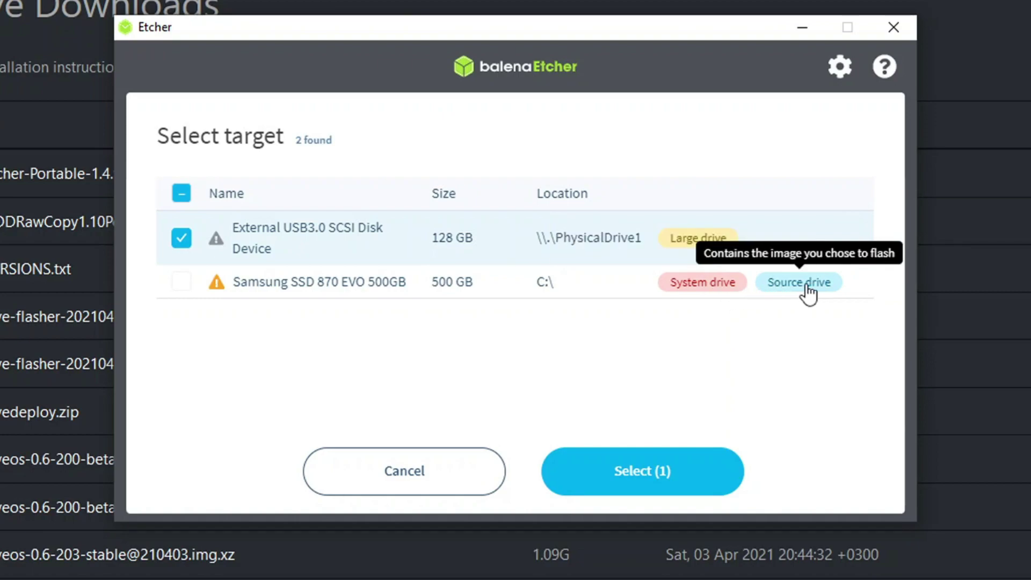
left_click(180, 247)
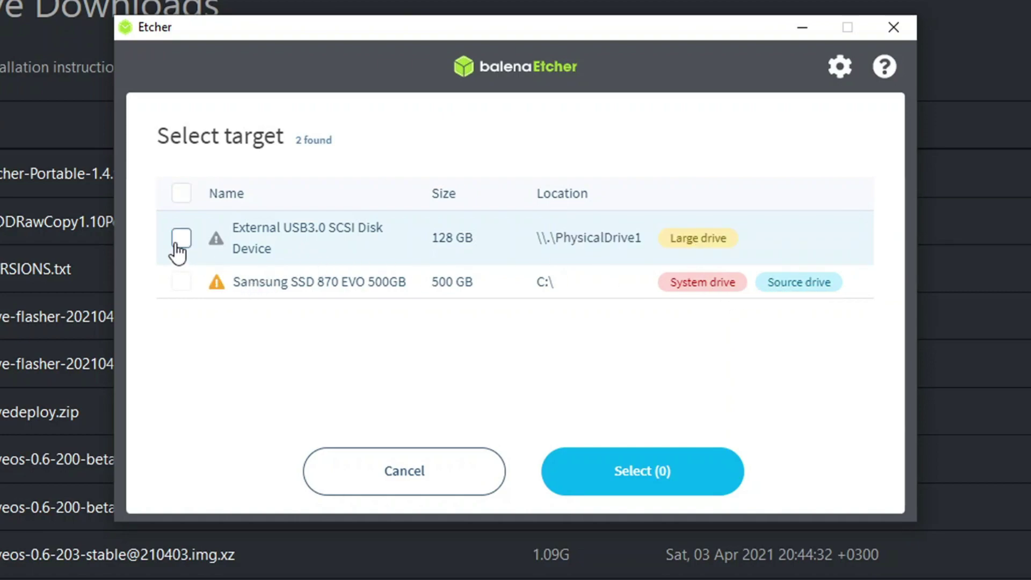
left_click(181, 248)
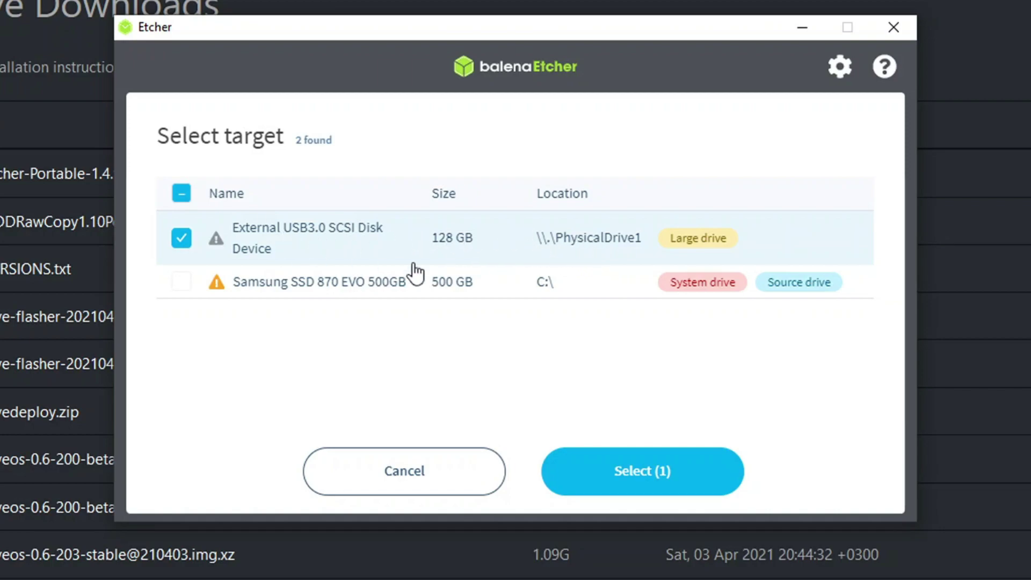
left_click(620, 473)
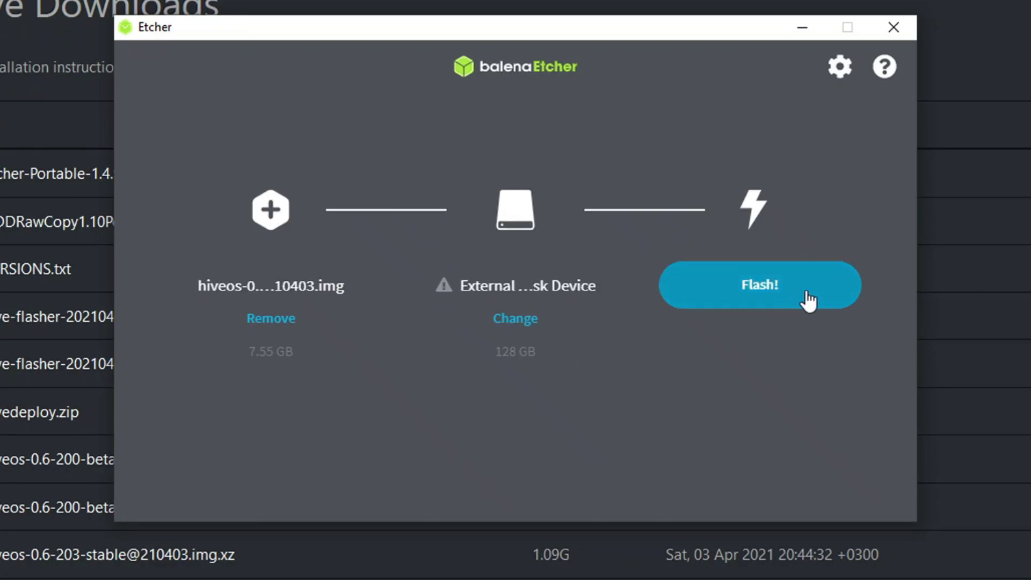
Step: Start the flash and confirm erasing the unusually large external drive
left_click(807, 300)
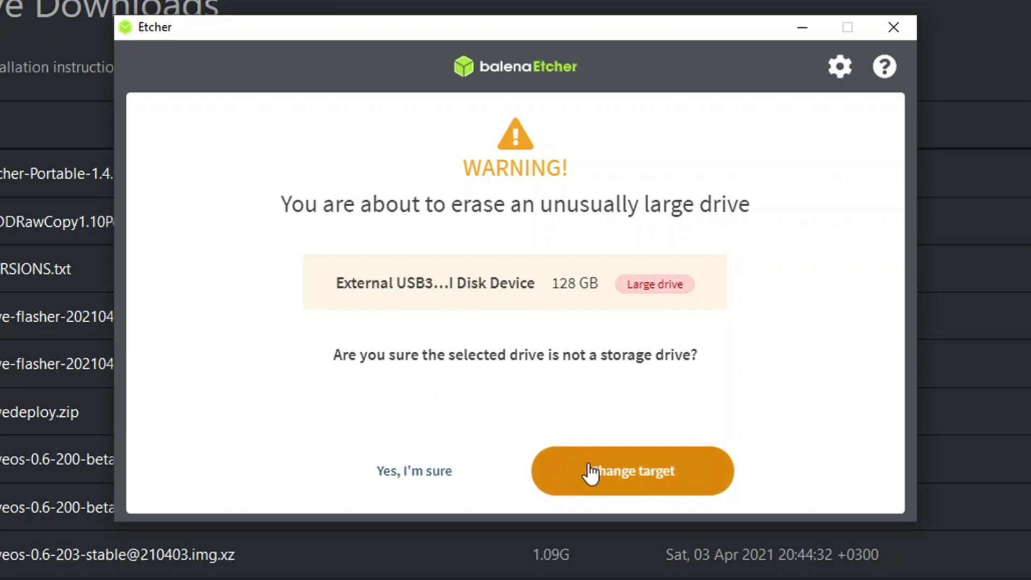
left_click(413, 482)
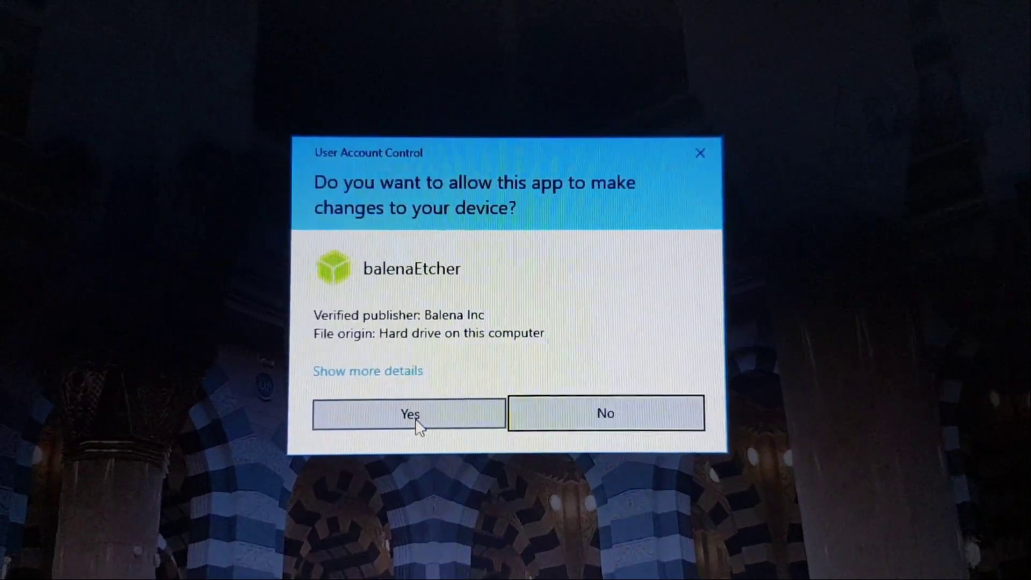
Step: Approve the User Account Control prompt so Etcher can write to the drive
left_click(415, 419)
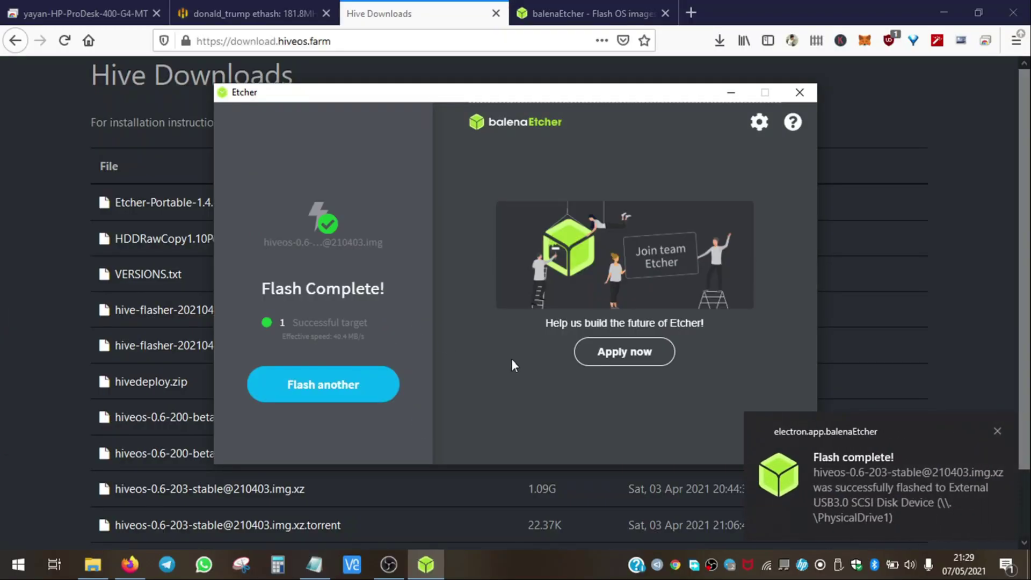
Step: Dismiss the Flash Complete notice, open and close Settings, close Etcher and minimize Firefox
left_click(1000, 430)
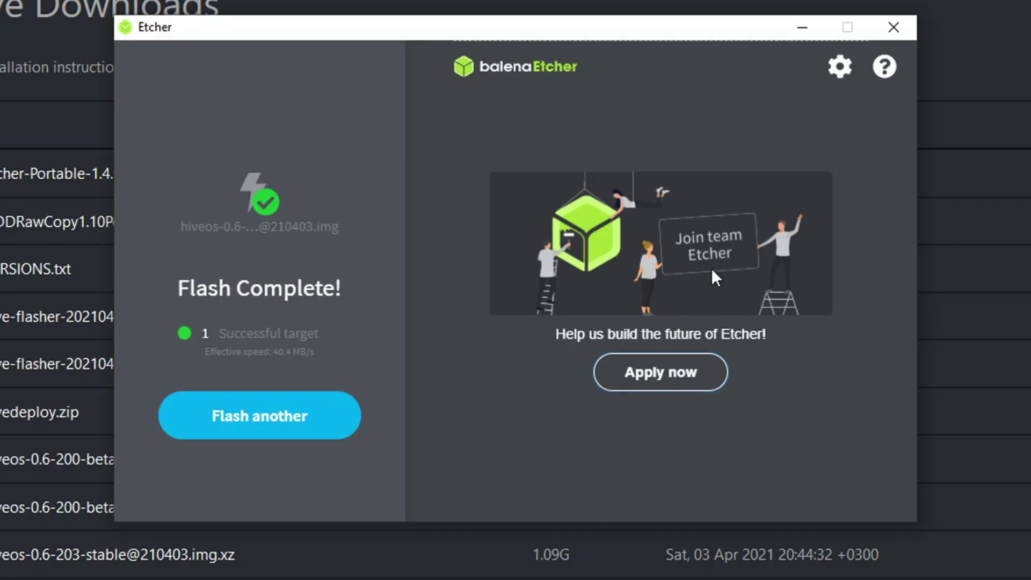
left_click(837, 71)
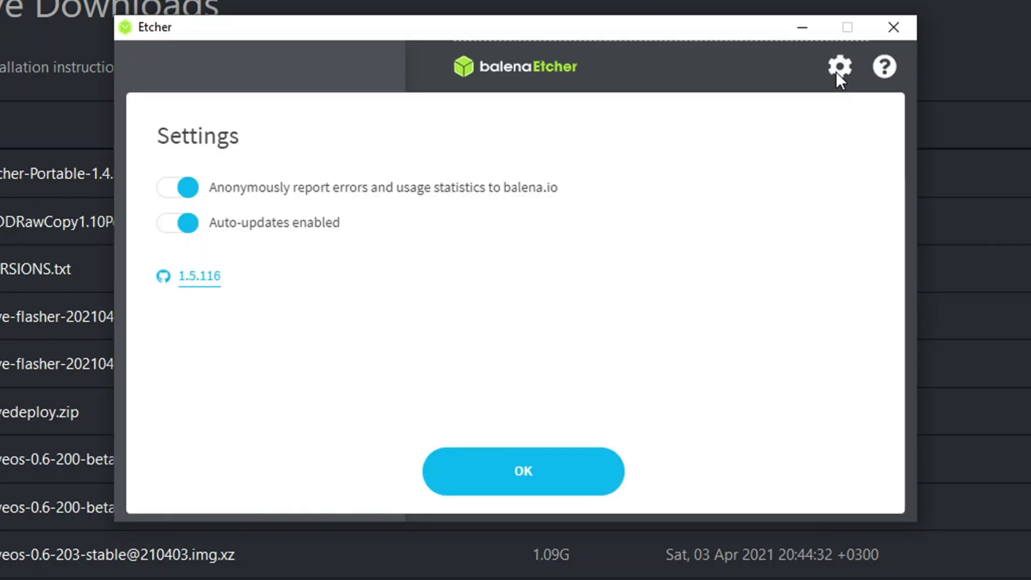
left_click(540, 453)
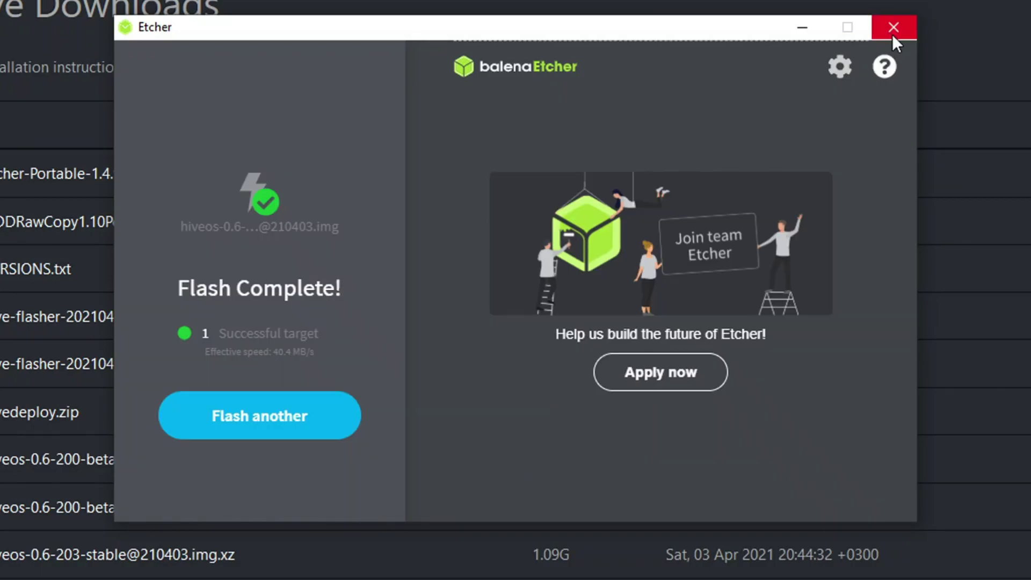
left_click(893, 28)
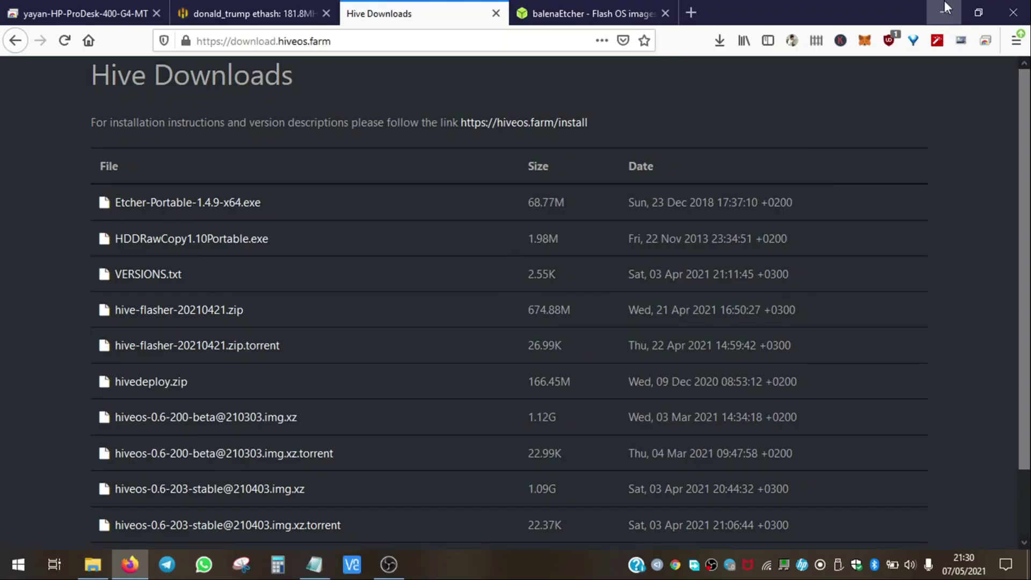
left_click(945, 5)
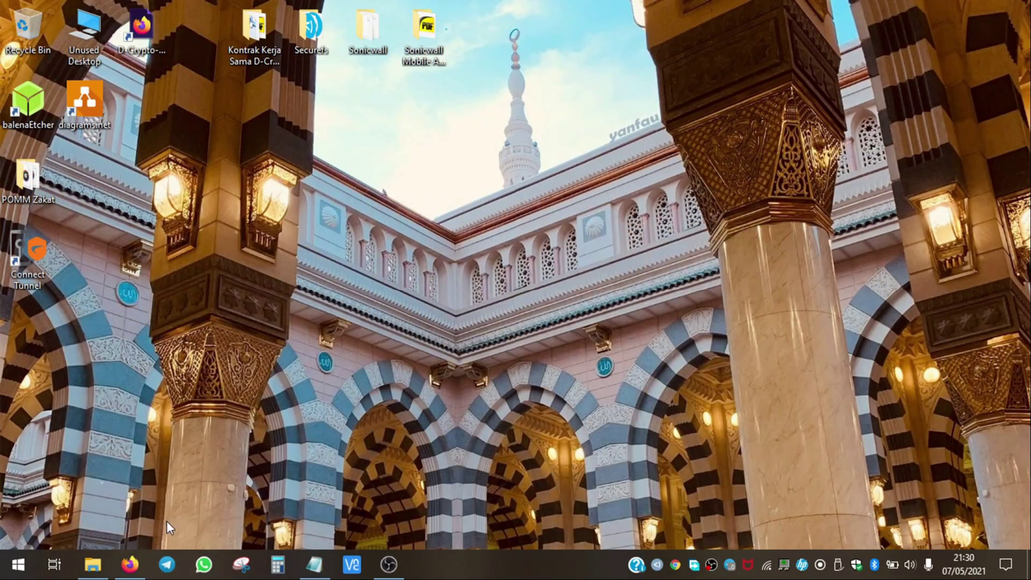
Step: Restore and maximize File Explorer, collapse WIN10 (C:), and show This PC
left_click(92, 564)
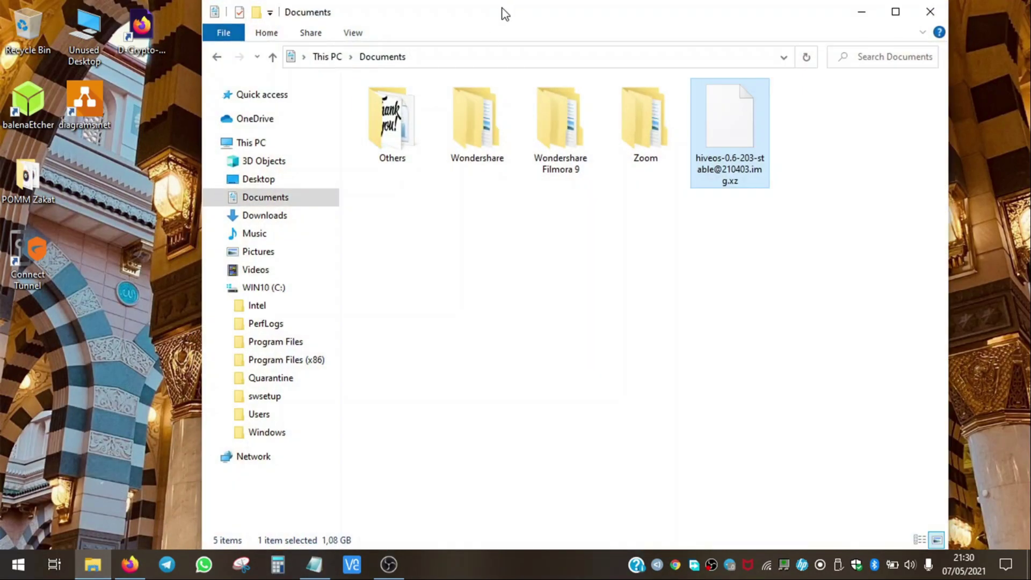
left_click_drag(502, 8, 425, 115)
double_click(426, 114)
left_click(16, 282)
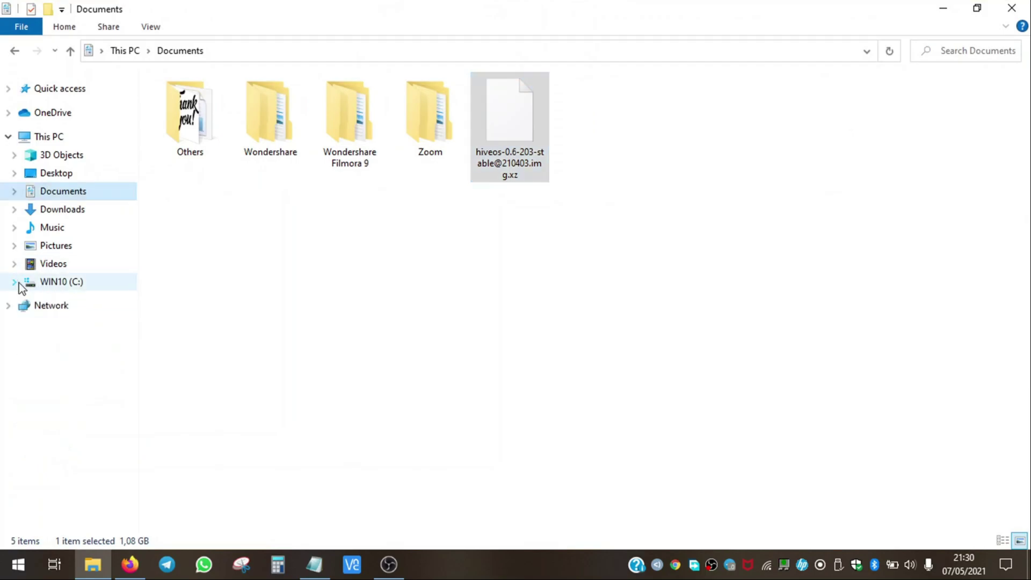
left_click(71, 136)
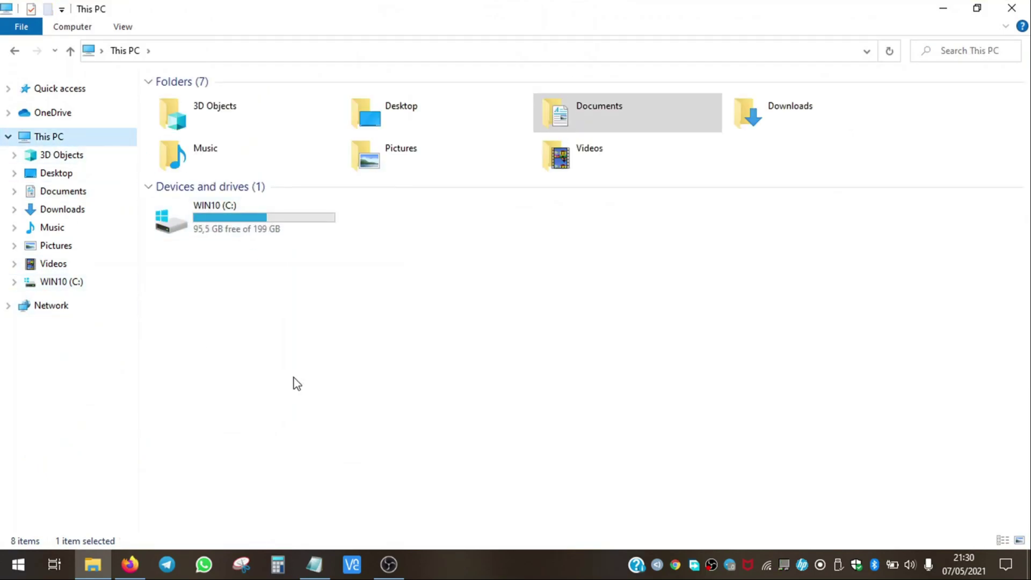
Step: Open Disk Management via a 'disk' search and decline initializing the new disk
key("super")
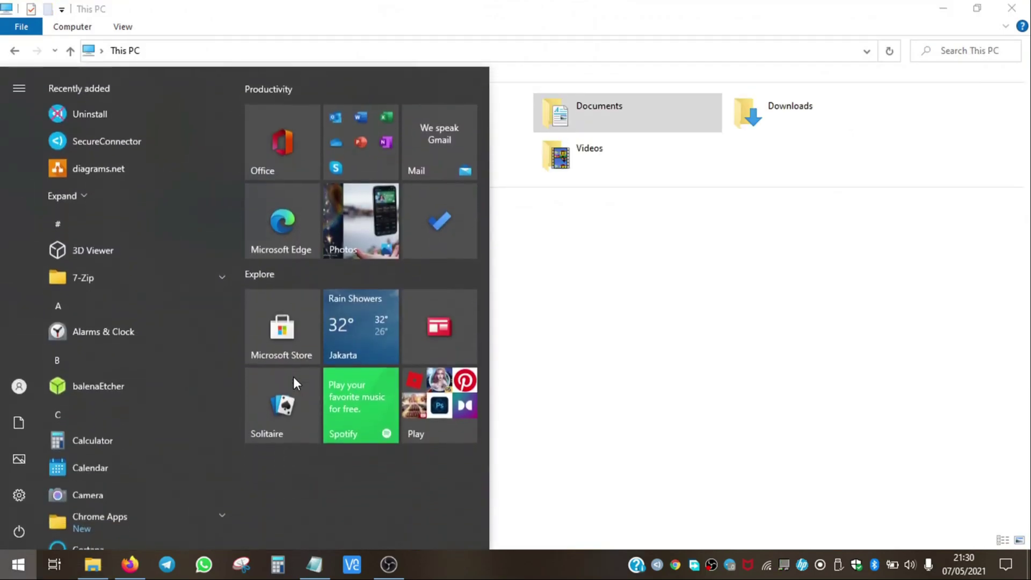
type("disk")
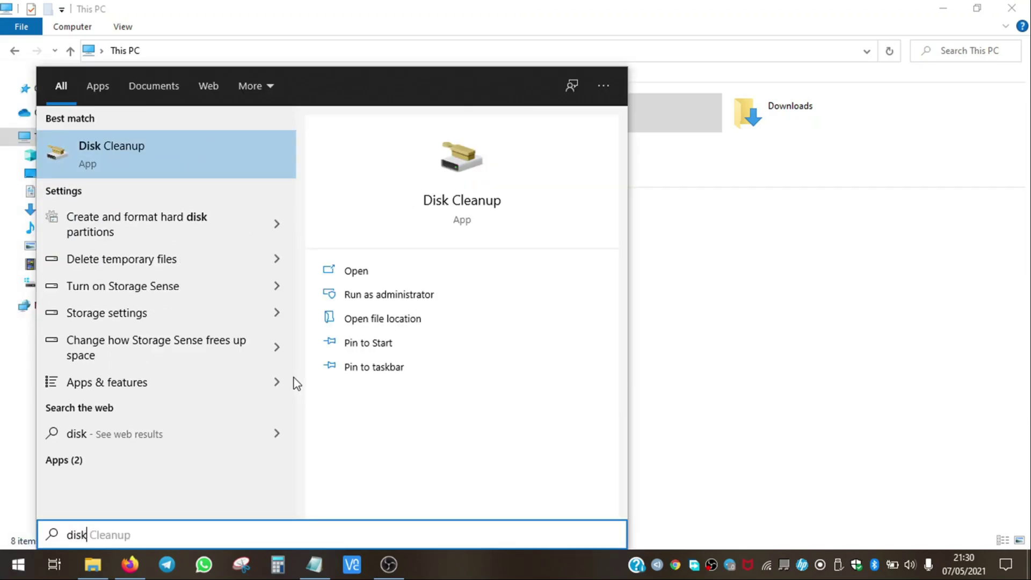
left_click(162, 230)
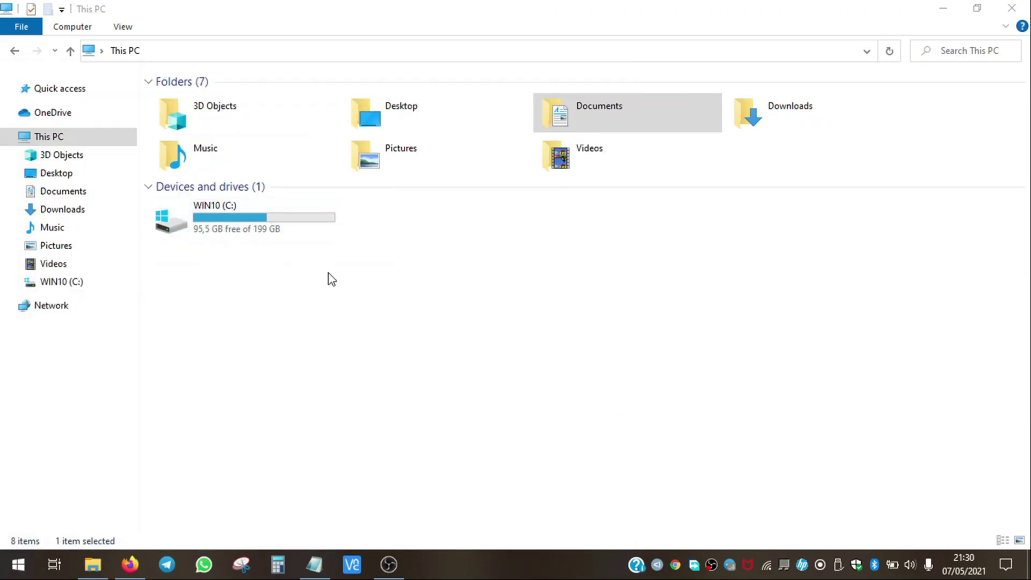
left_click(941, 12)
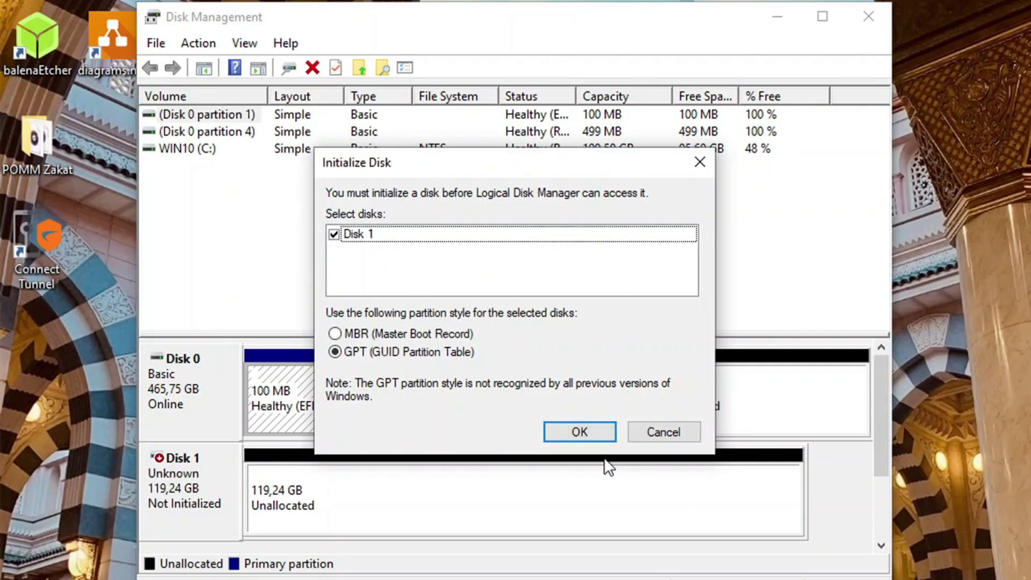
left_click(577, 431)
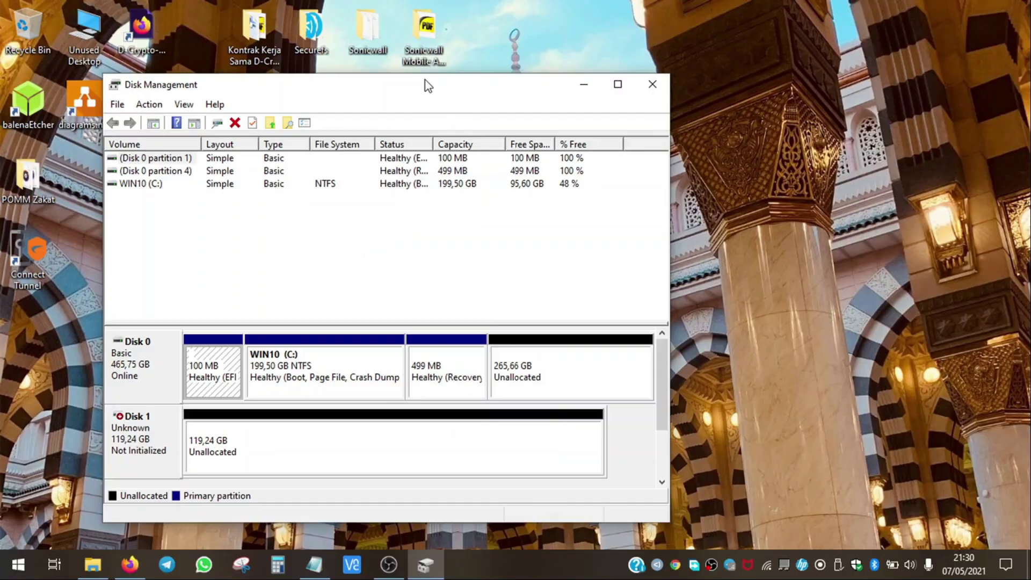
Step: Inspect Disk 1's 119,24 GB unallocated space without acting, then close Disk Management
double_click(564, 13)
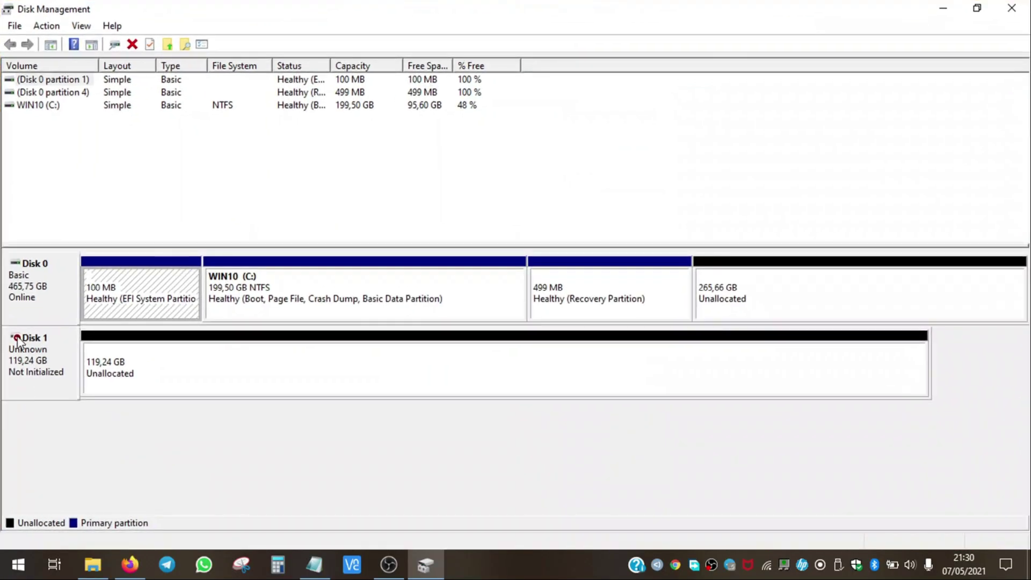
left_click(129, 389)
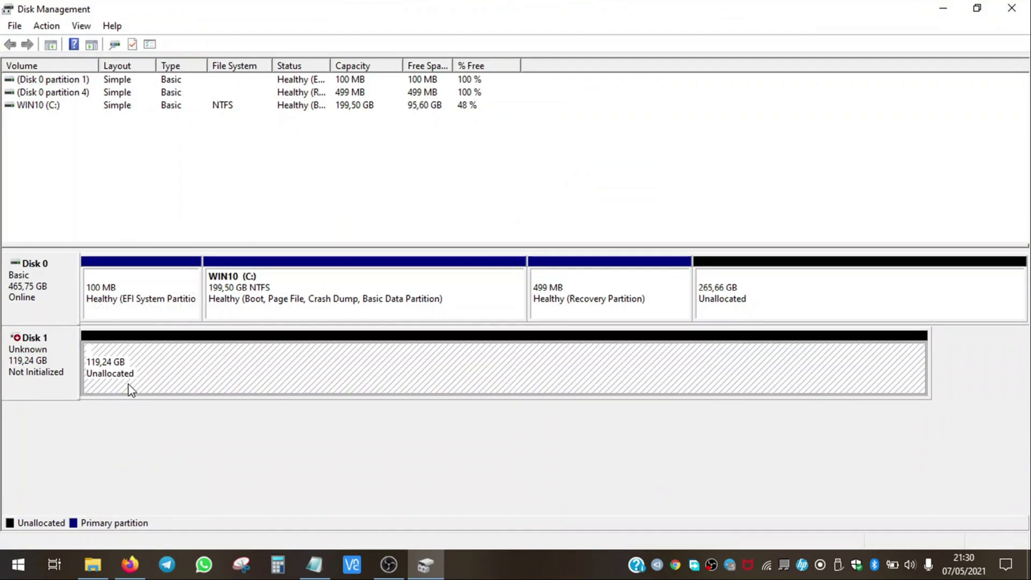
right_click(129, 389)
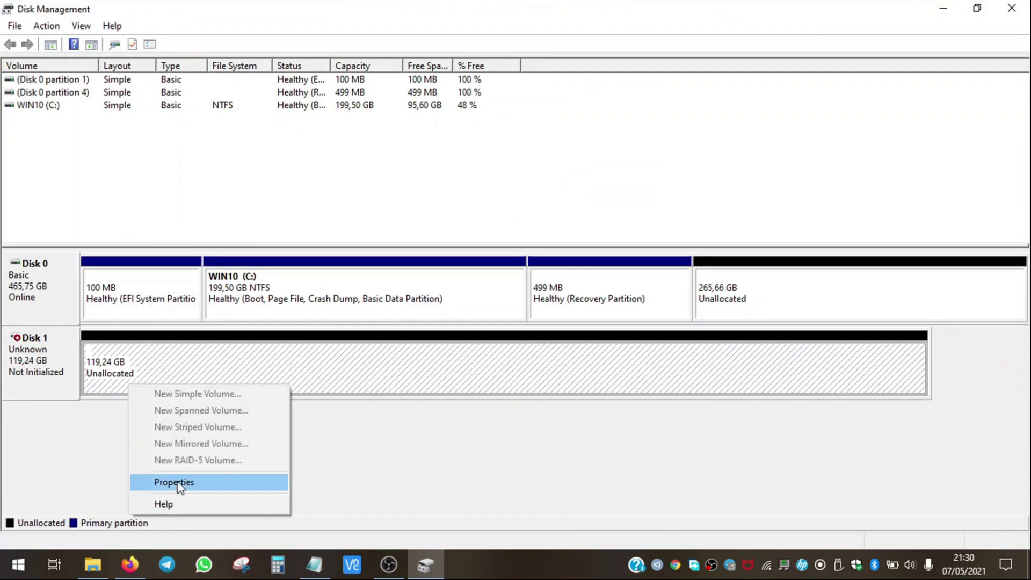
left_click(477, 484)
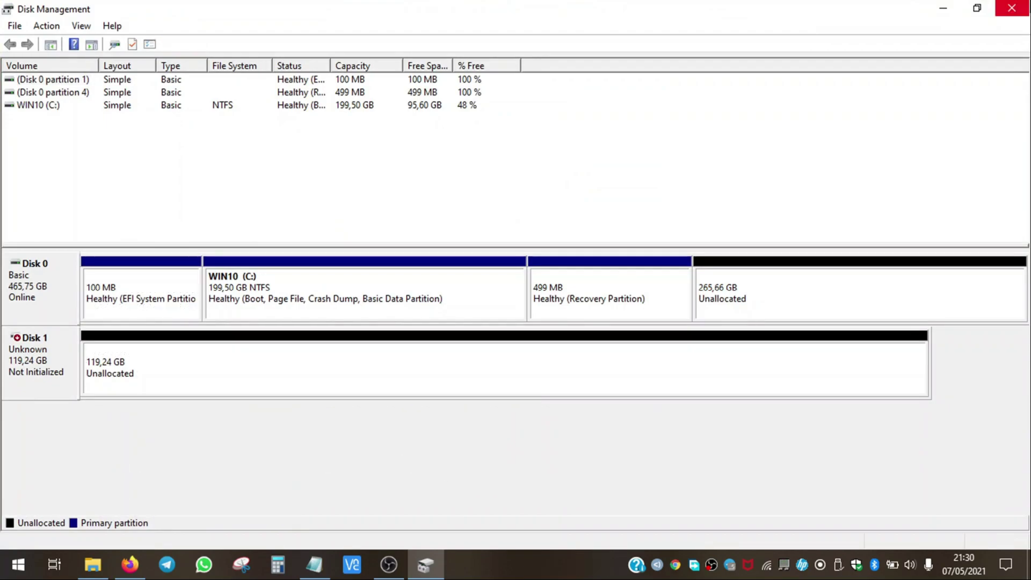
left_click(1012, 8)
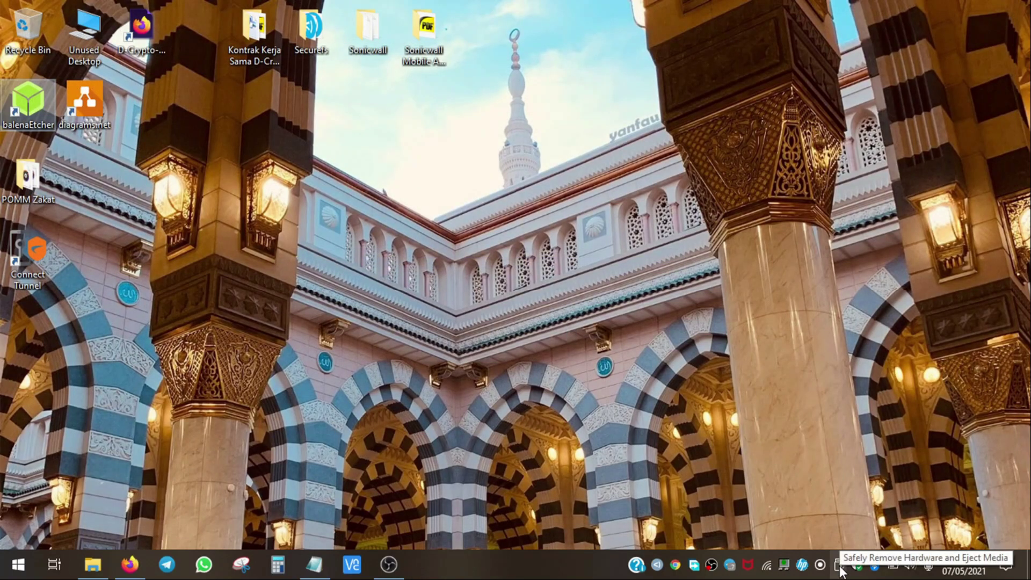
Step: Safely eject the External USB 3.0 drive, then view and close This PC
left_click(841, 569)
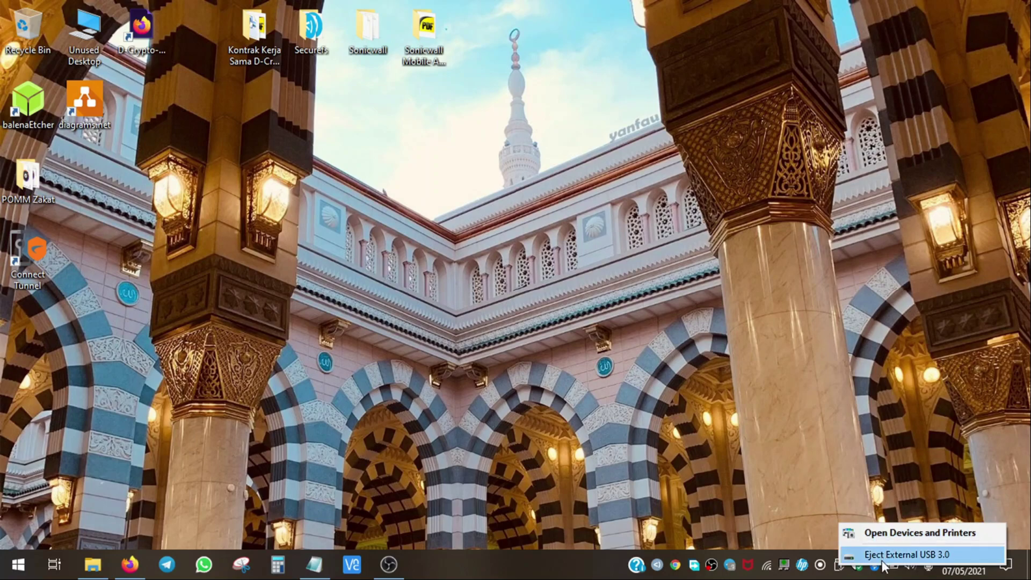
left_click(881, 558)
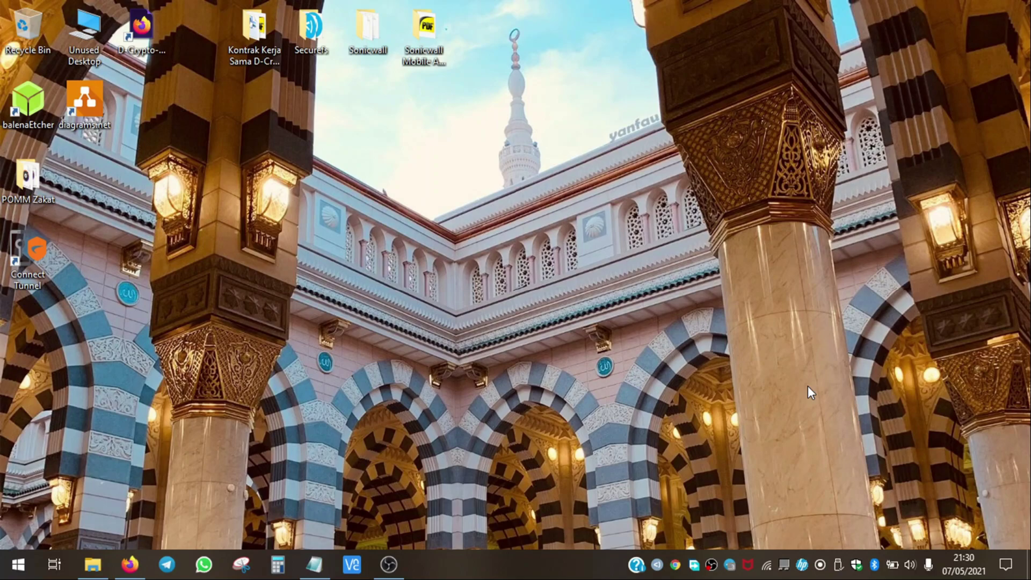
key("super+e")
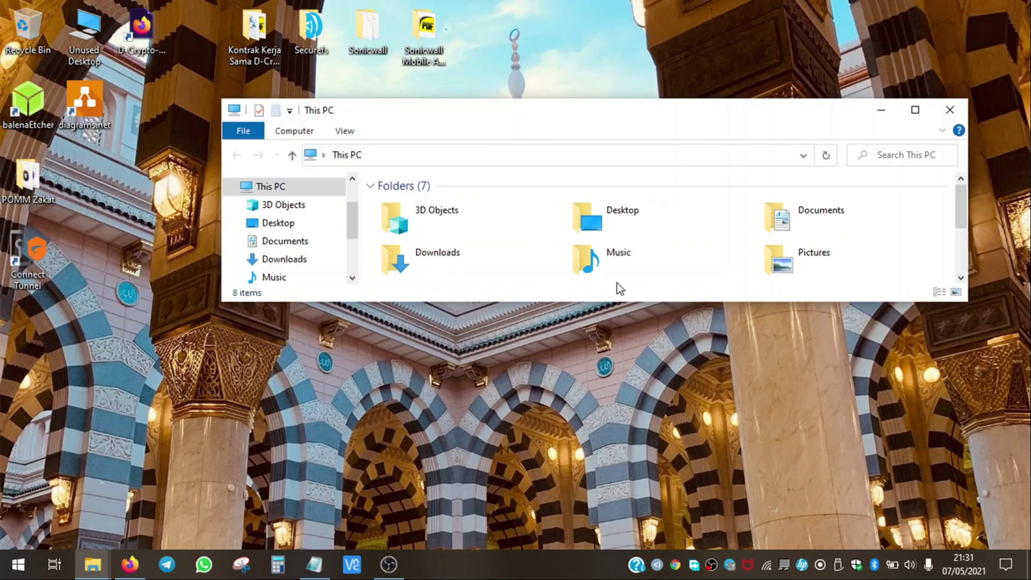
double_click(478, 112)
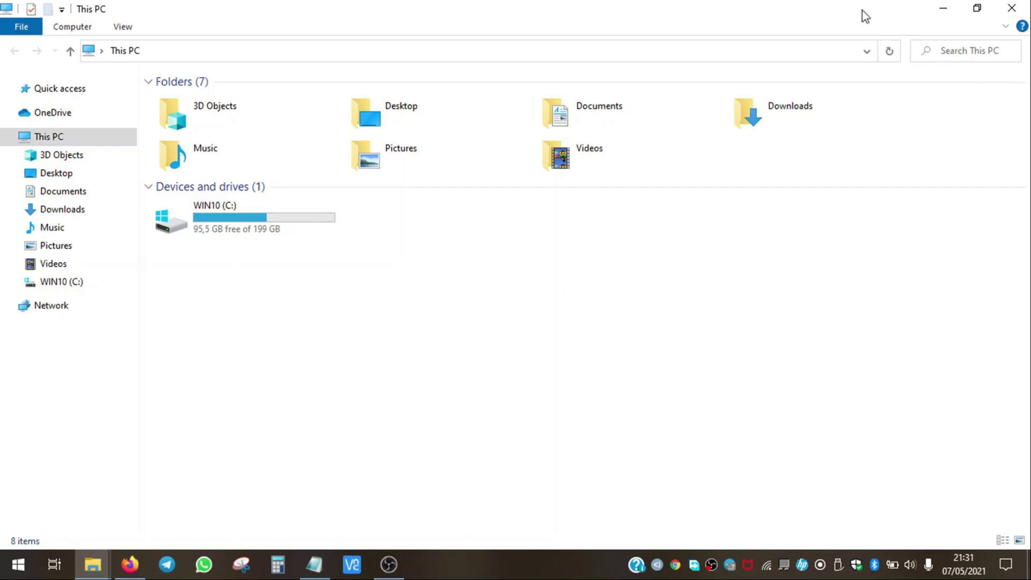
left_click(1011, 8)
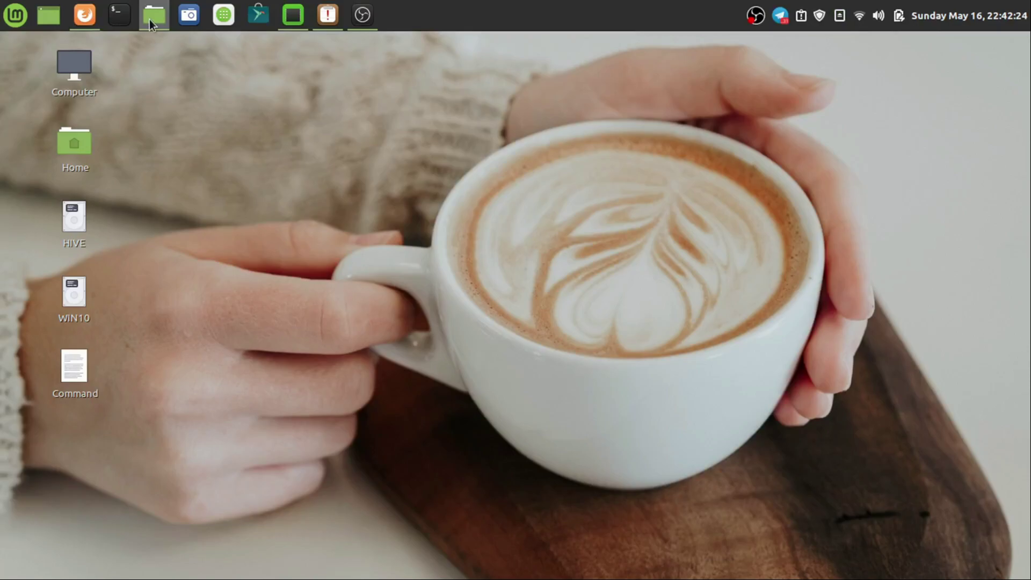
Step: On the HIVE drive, edit rig-config-example.txt's name down to rig.conf and open its context menu
left_click(149, 19)
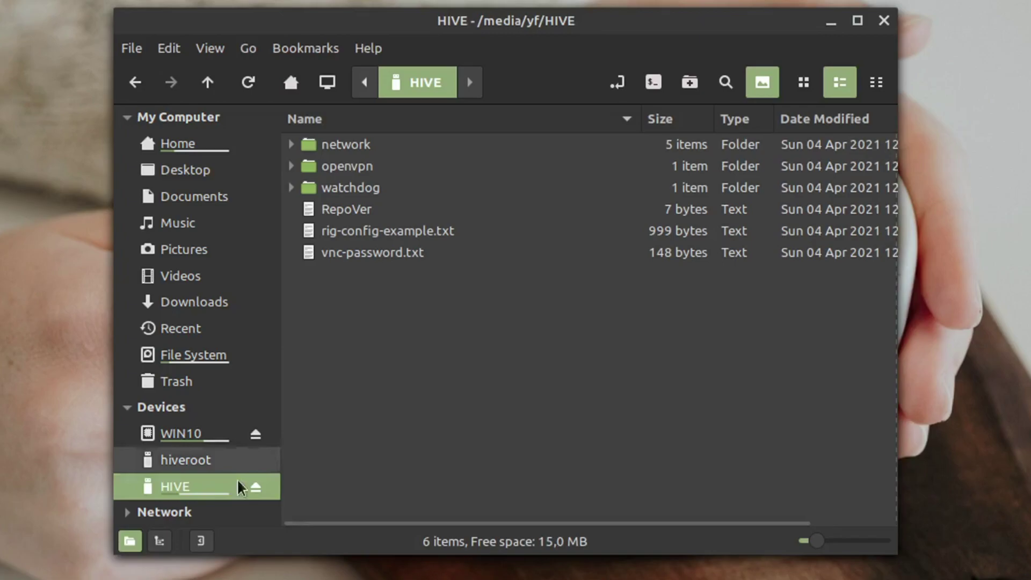
left_click(350, 231)
right_click(349, 231)
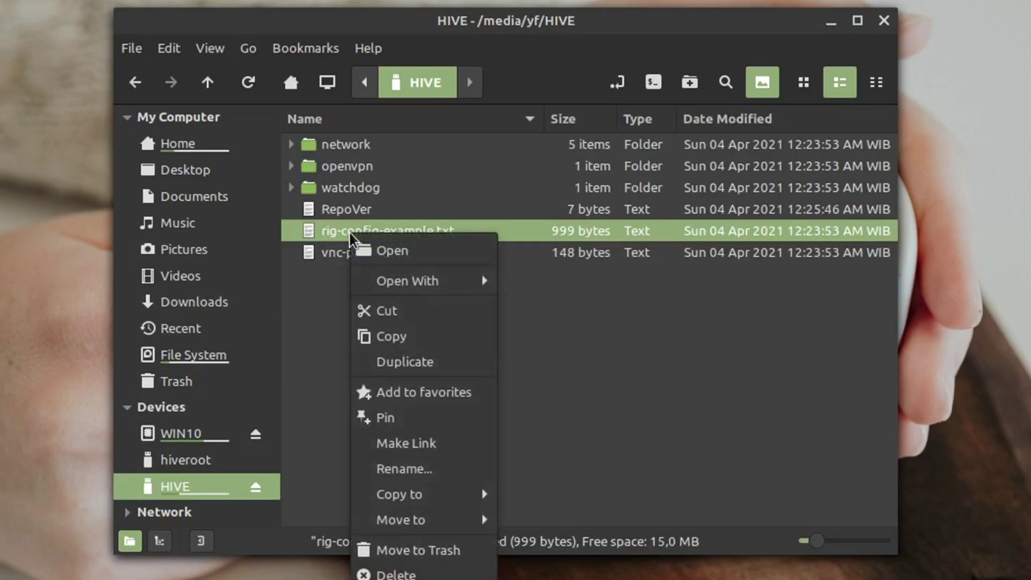
left_click(427, 475)
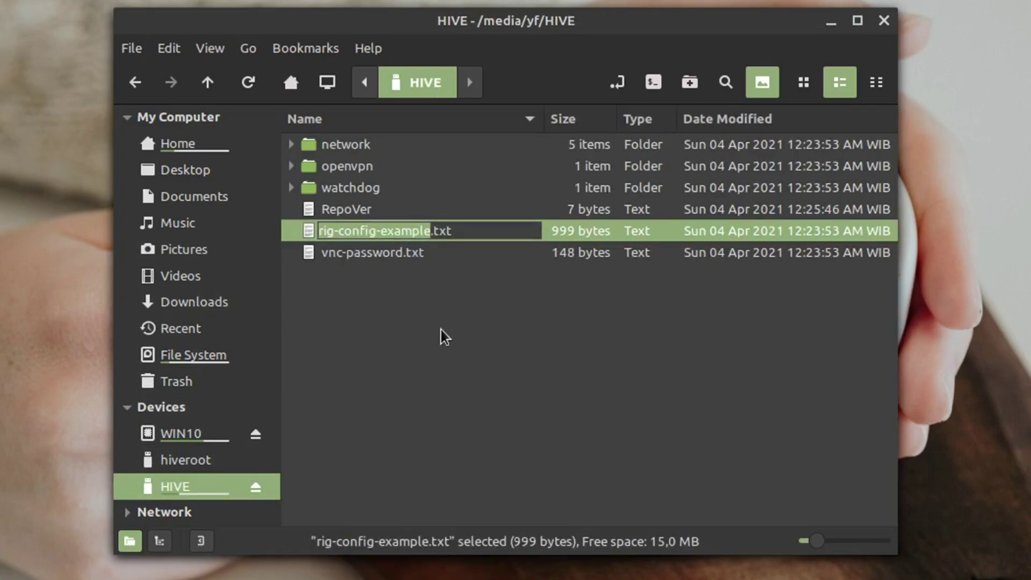
key("Right")
key("shift+End")
key("Delete")
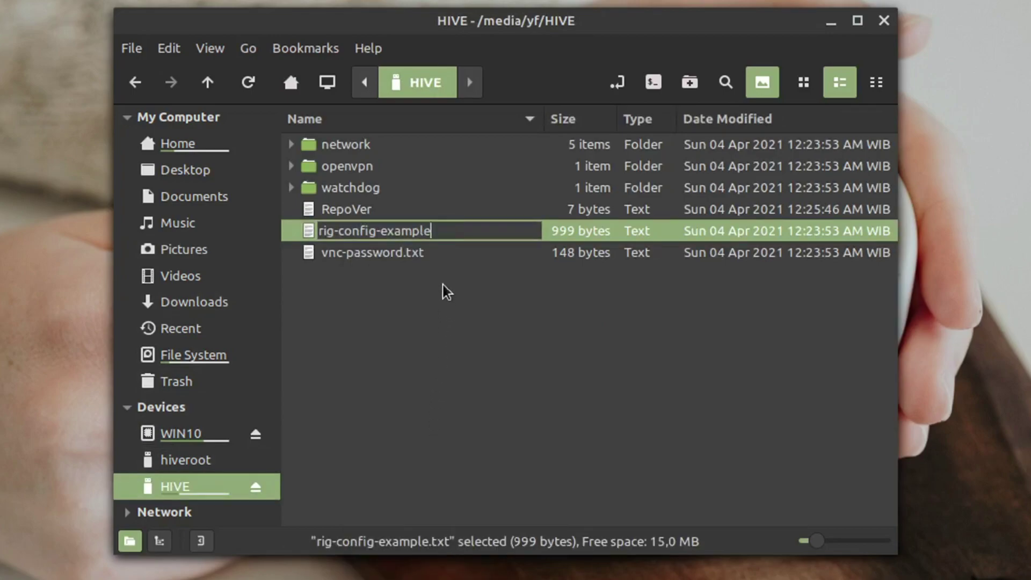
key("BackSpace")
key("BackSpace")
key("BackSpace")
key("BackSpace")
key("BackSpace")
key("BackSpace")
key("BackSpace")
key("BackSpace")
key("BackSpace")
key("BackSpace")
key("Left")
key("Left")
key("Left")
key("Left")
key("BackSpace")
type(".")
key("Return")
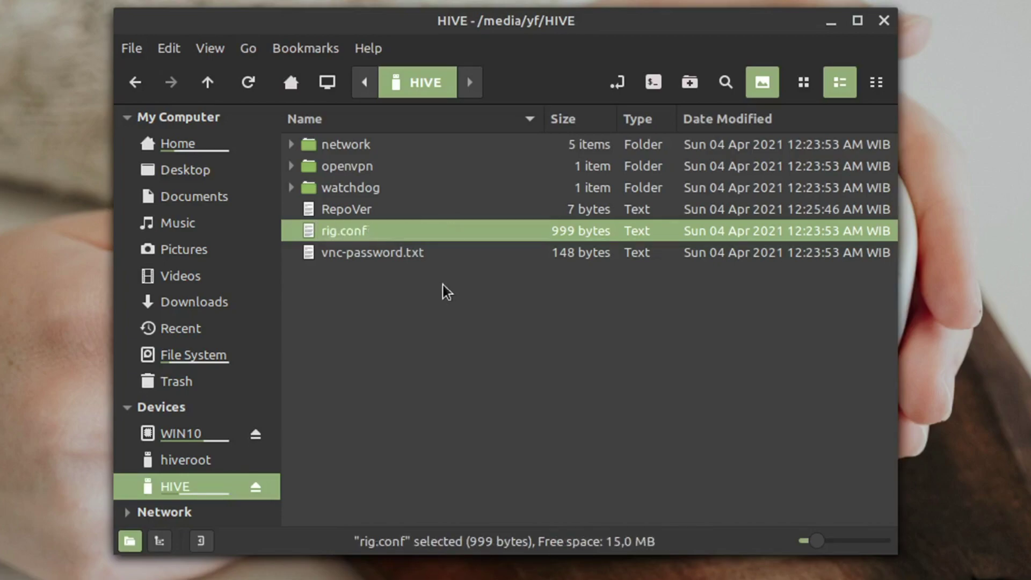
right_click(391, 229)
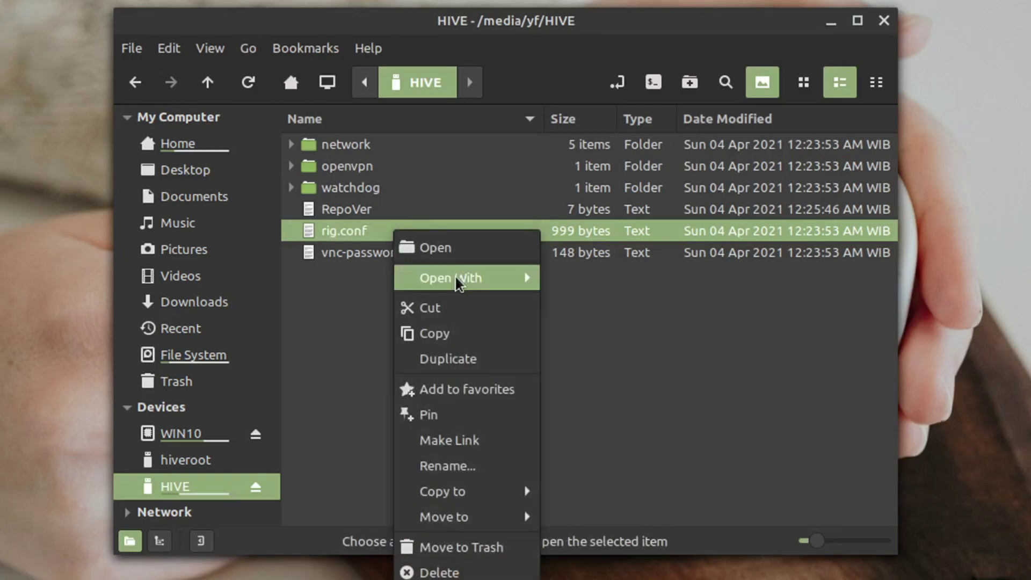
Step: Open rig.conf in the Text Editor and place the cursor at the FARM_HASH entry
mouse_move(457, 276)
left_click(576, 350)
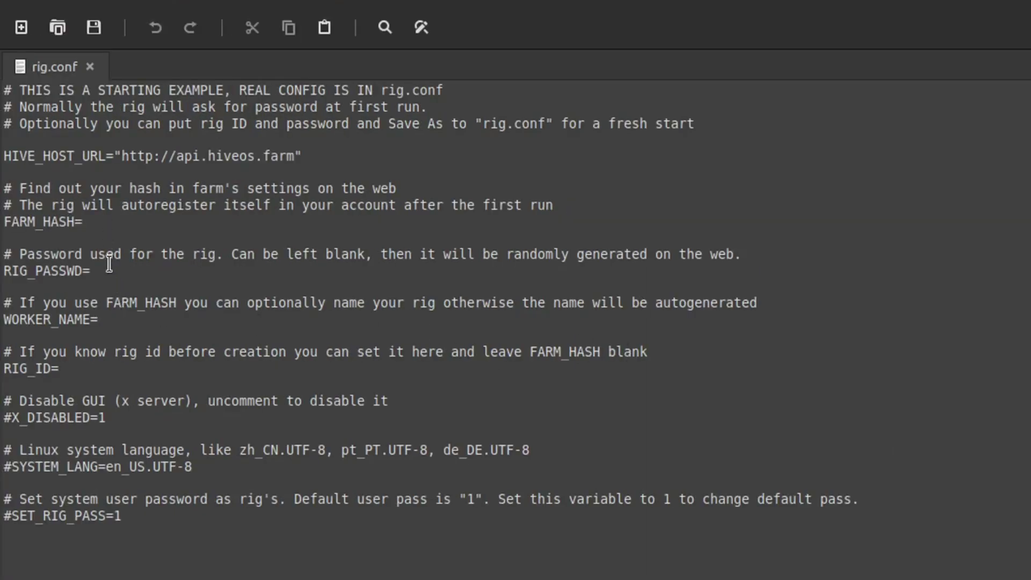
left_click(103, 223)
Step: Copy the worker's FARM_HASH value from the Hive OS page in Firefox and return to the editor
left_click(84, 14)
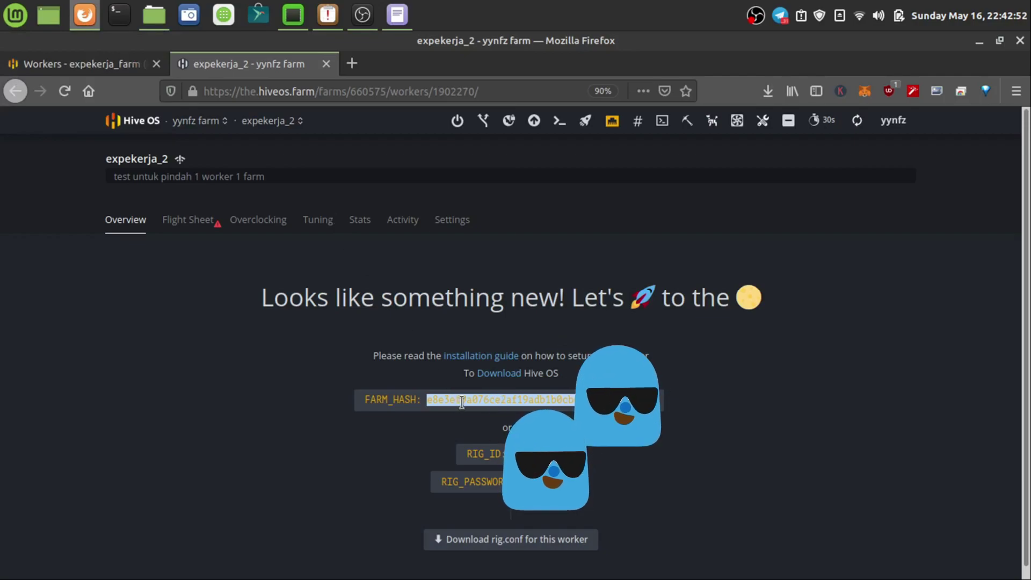
right_click(462, 402)
key("c")
left_click(455, 423)
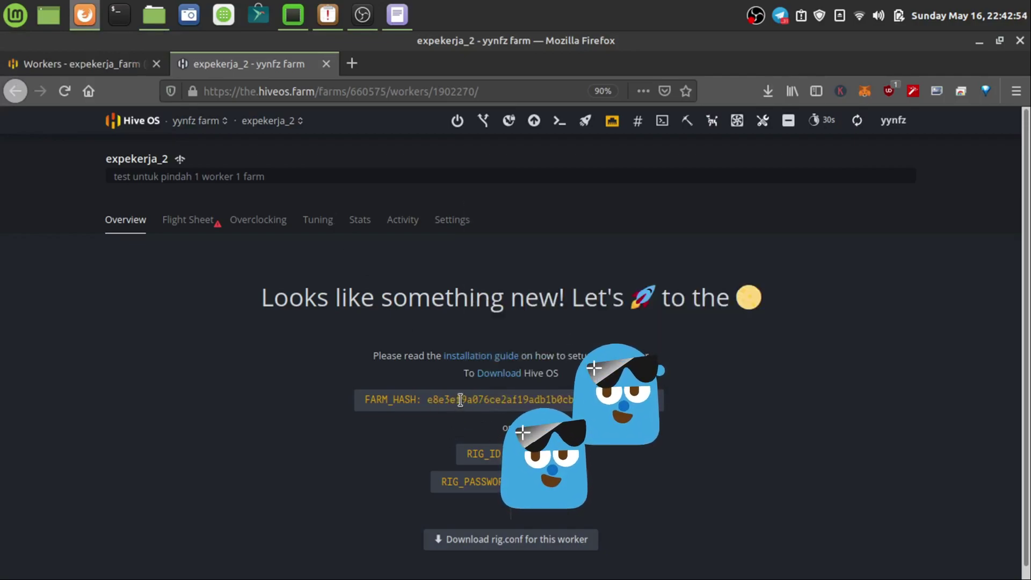
double_click(460, 400)
right_click(462, 400)
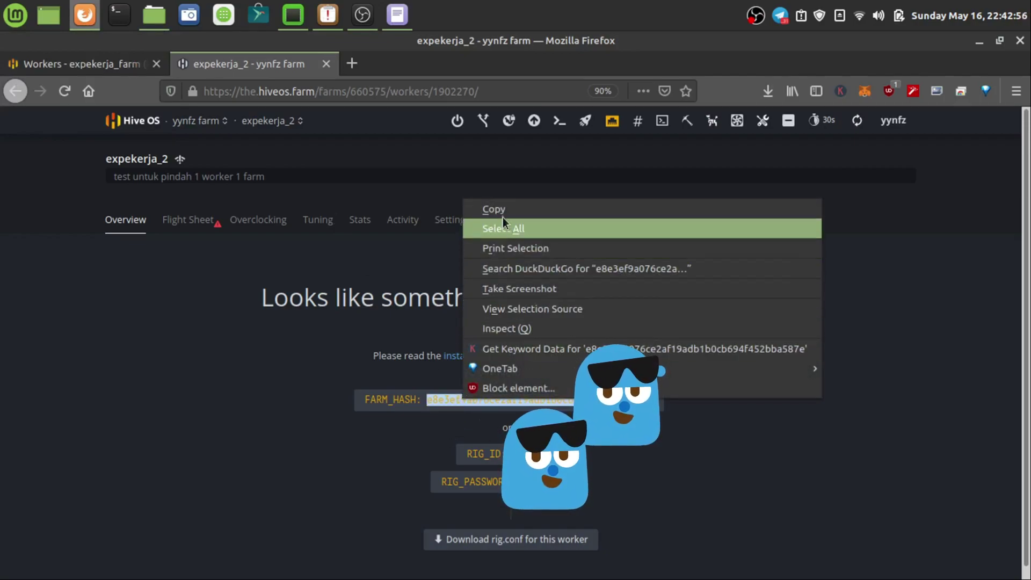
key("c")
key("alt+Tab")
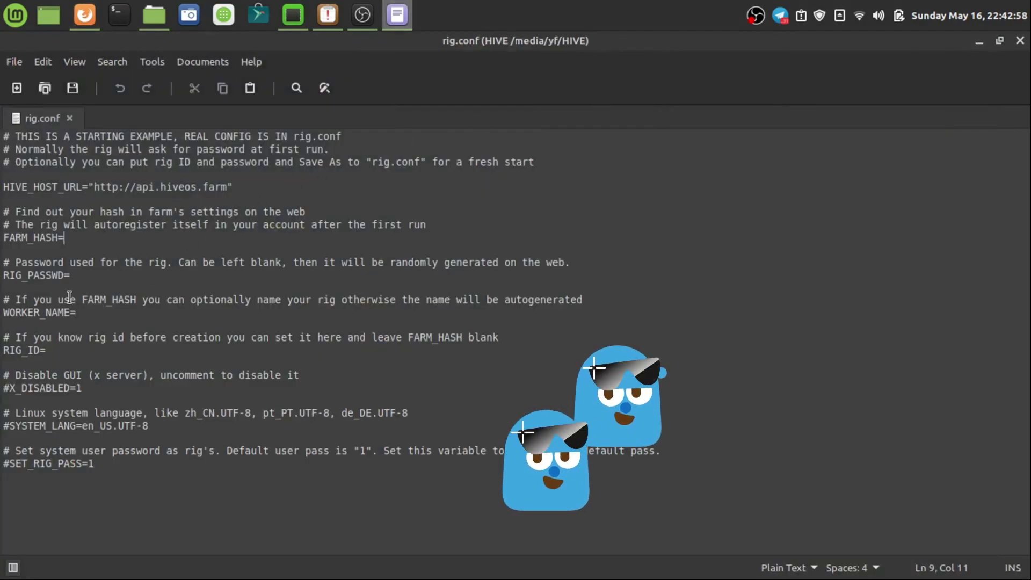
Step: Paste the copied farm hash after FARM_HASH= in rig.conf
right_click(86, 242)
left_click(119, 336)
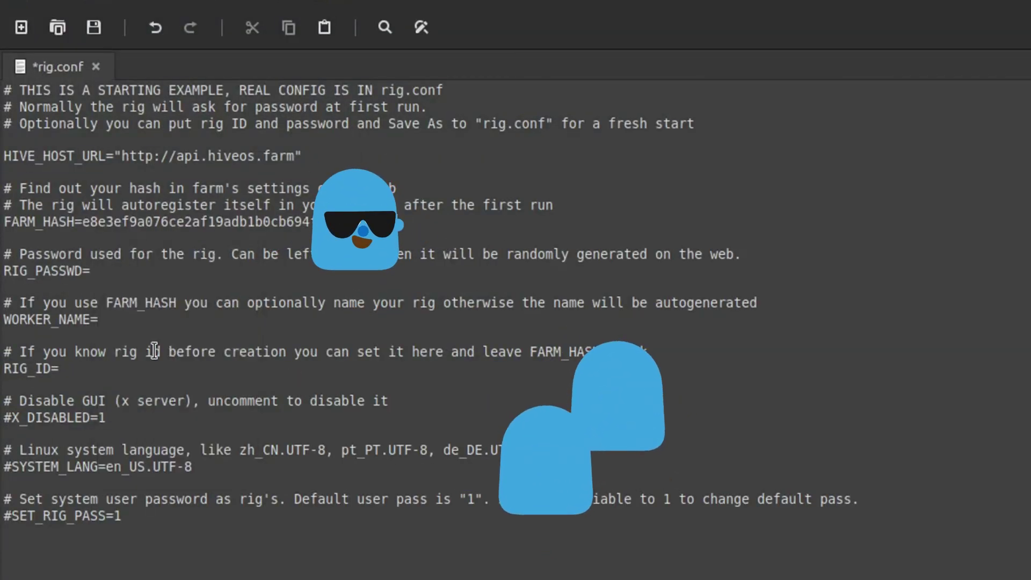
left_click(130, 318)
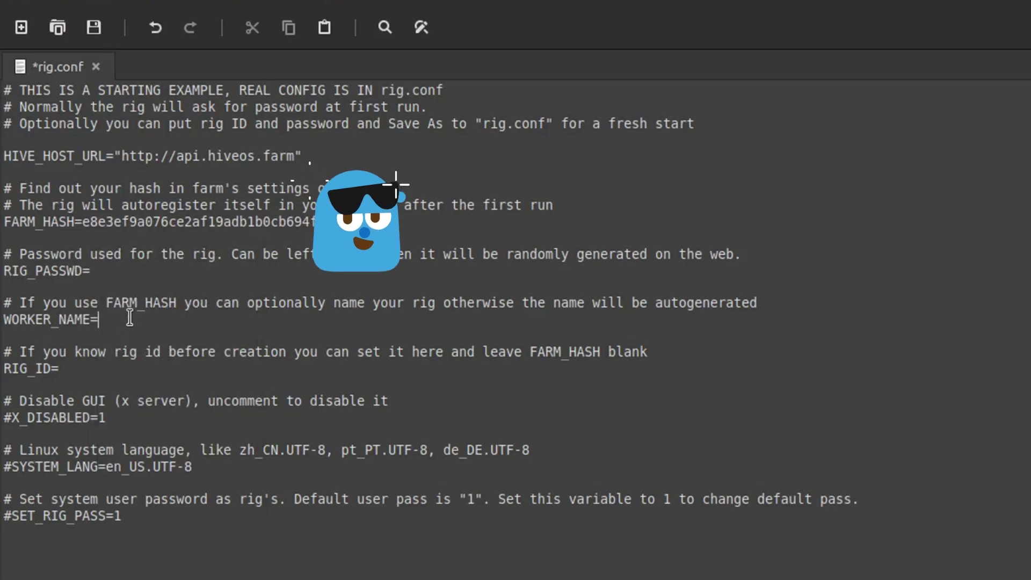
Step: Type the rig password after RIG_PASSWD= and save rig.conf
left_click(116, 271)
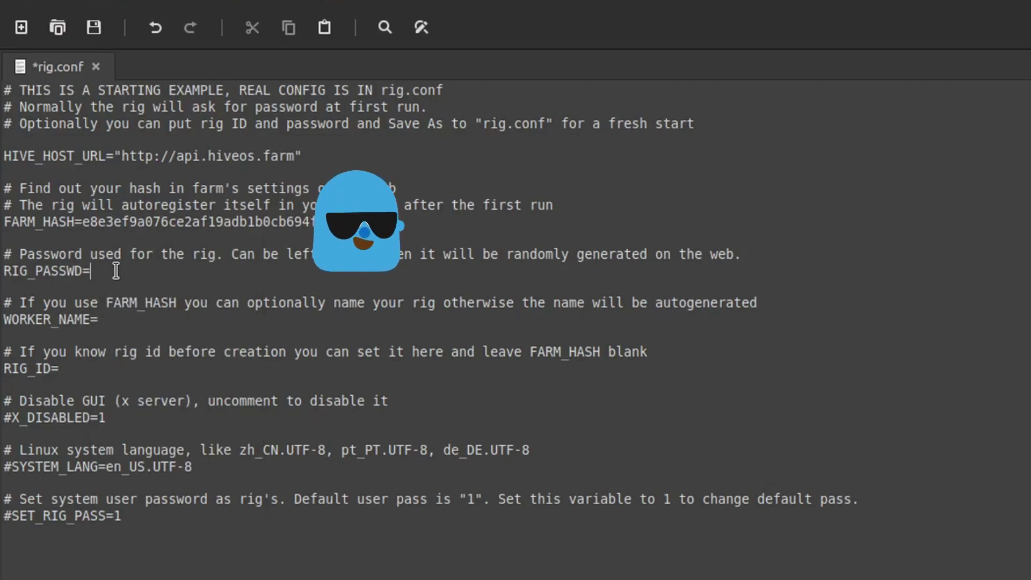
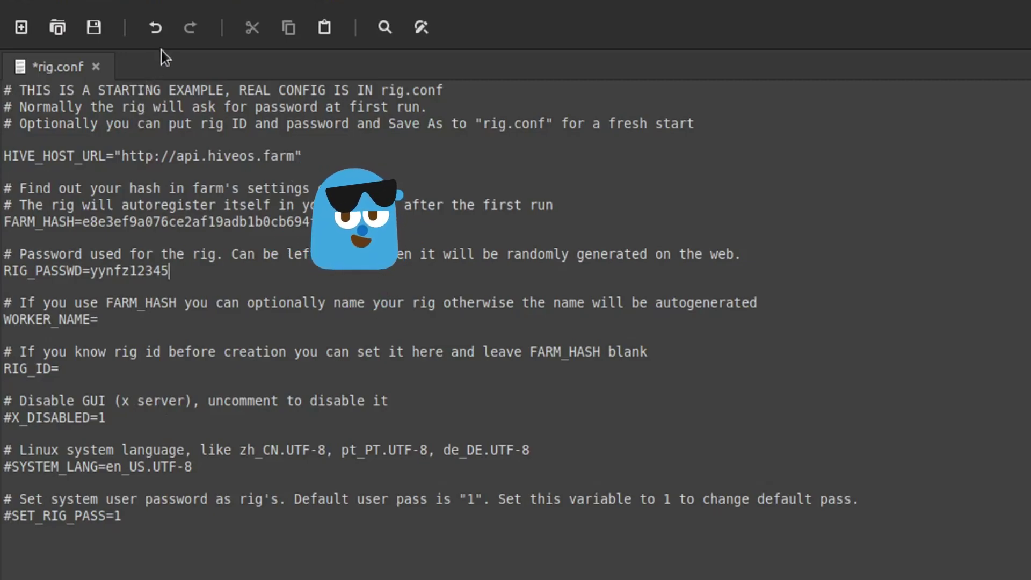
left_click(94, 27)
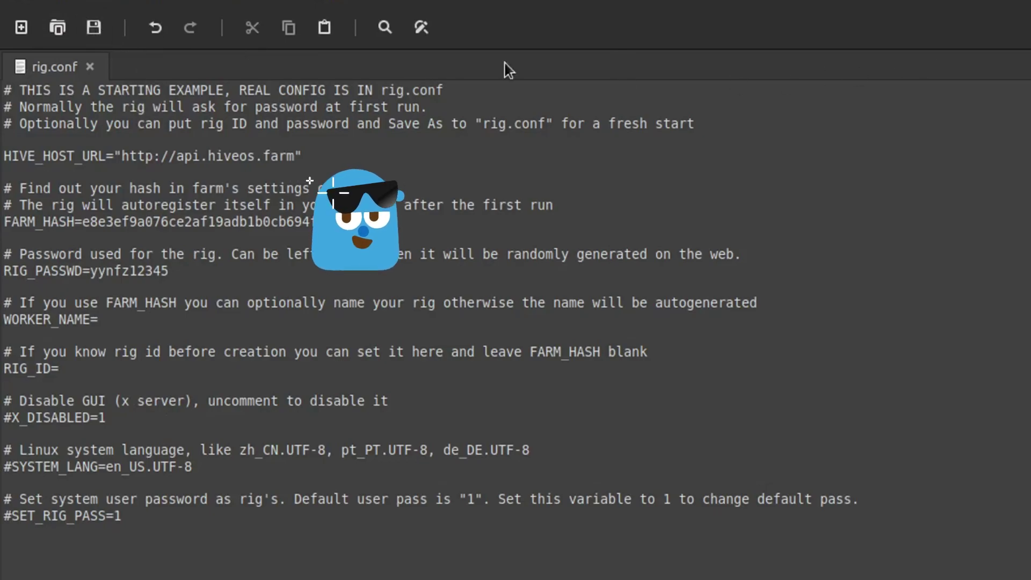
Step: Close the rig.conf tab, eject the HIVE drive leaving only WIN10 in /media/yf, and close Nemo
left_click(90, 67)
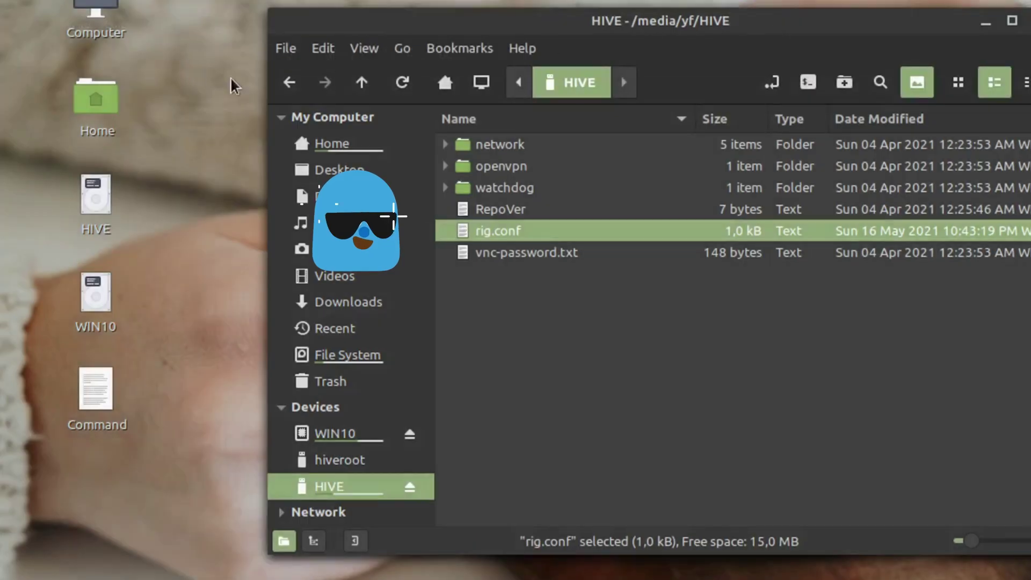
left_click(375, 321)
right_click(376, 321)
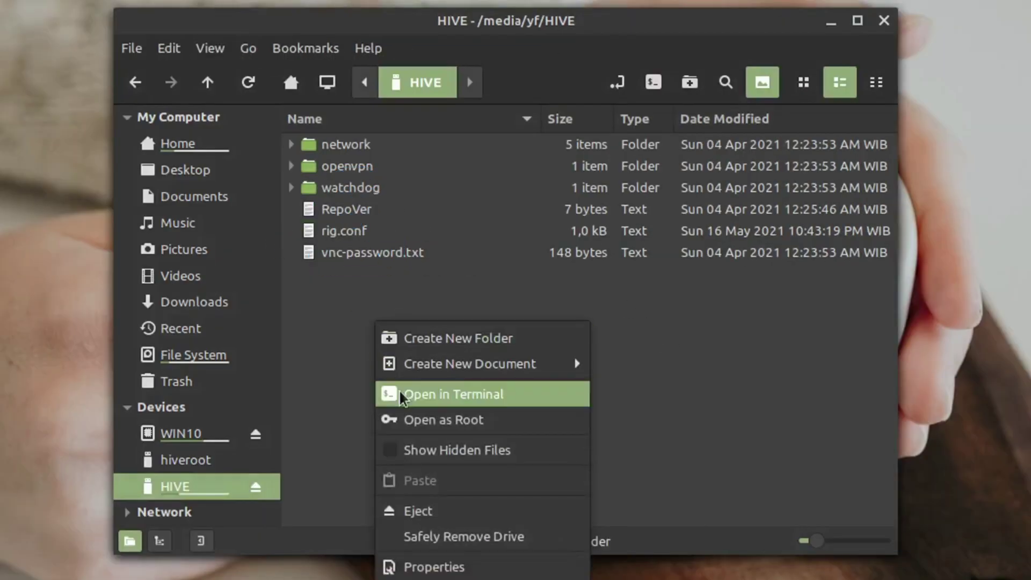
left_click(417, 510)
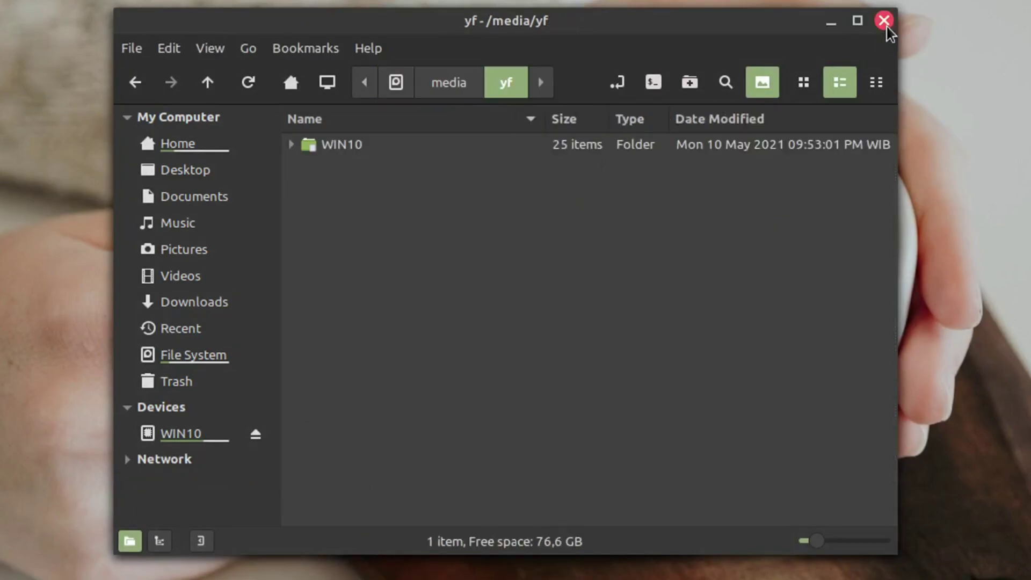
left_click(884, 21)
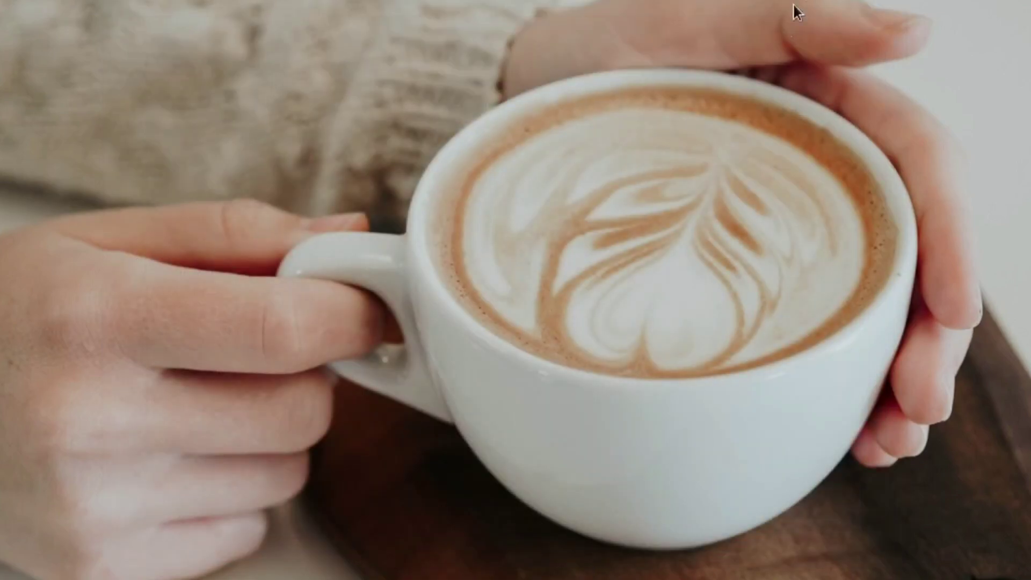